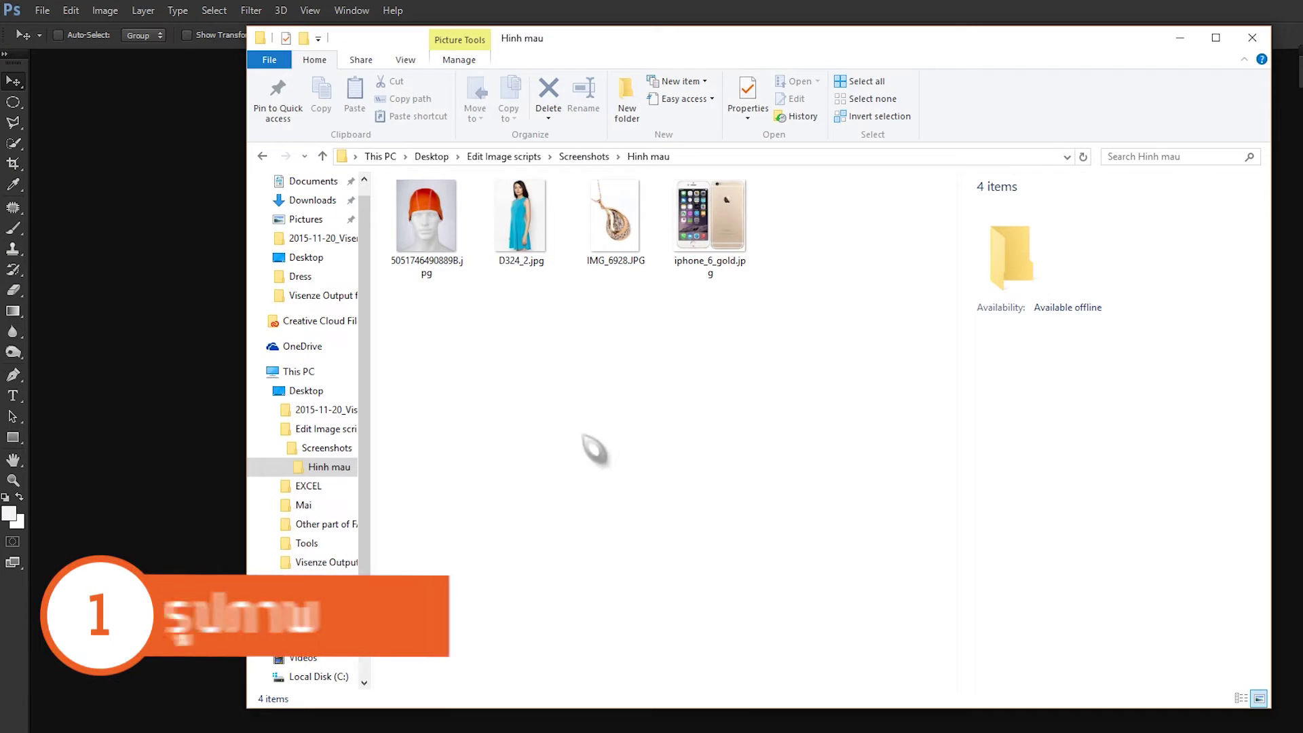
# - Drag the swim-cap photo from the Hinh mau folder onto Photoshop to open it
pyautogui.moveTo(426, 217); pyautogui.dragTo(166, 282)
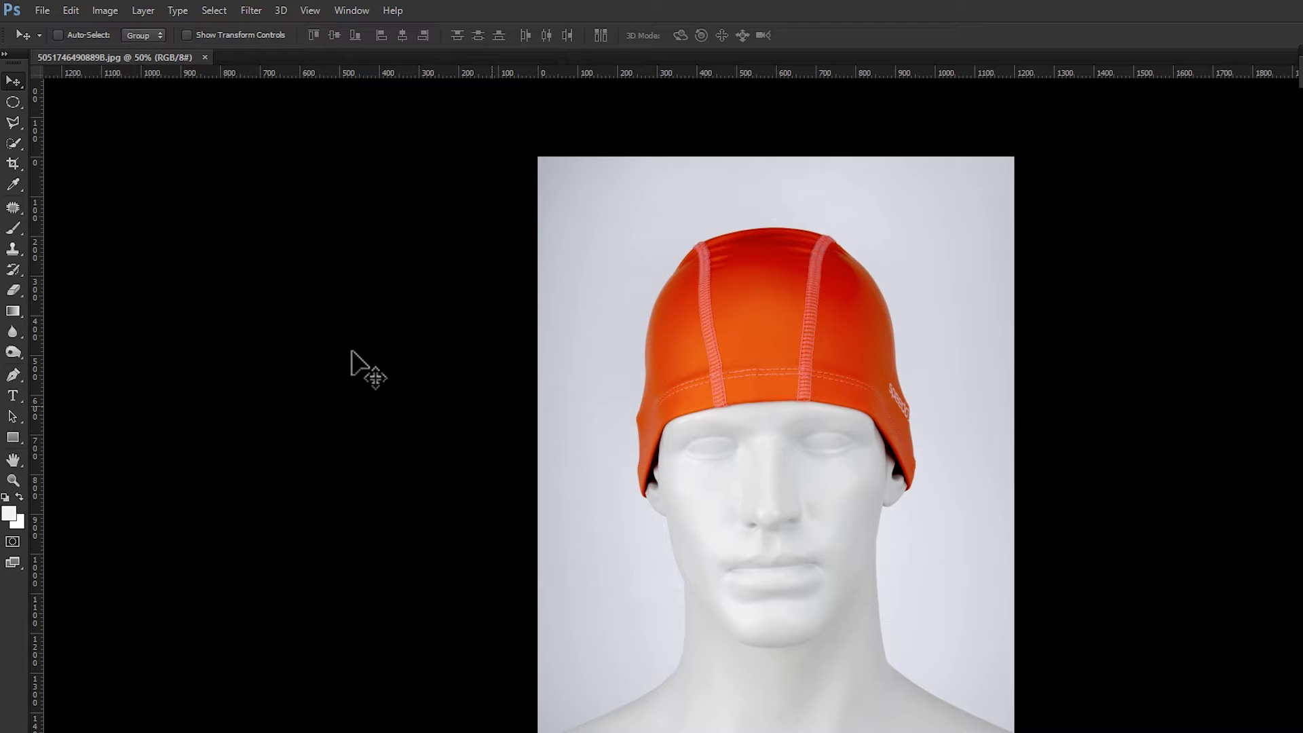
# - Quick-select the orange cap with the mannequin's head, neck and shoulders, and zoom toward the neckline
pyautogui.click(13, 146)
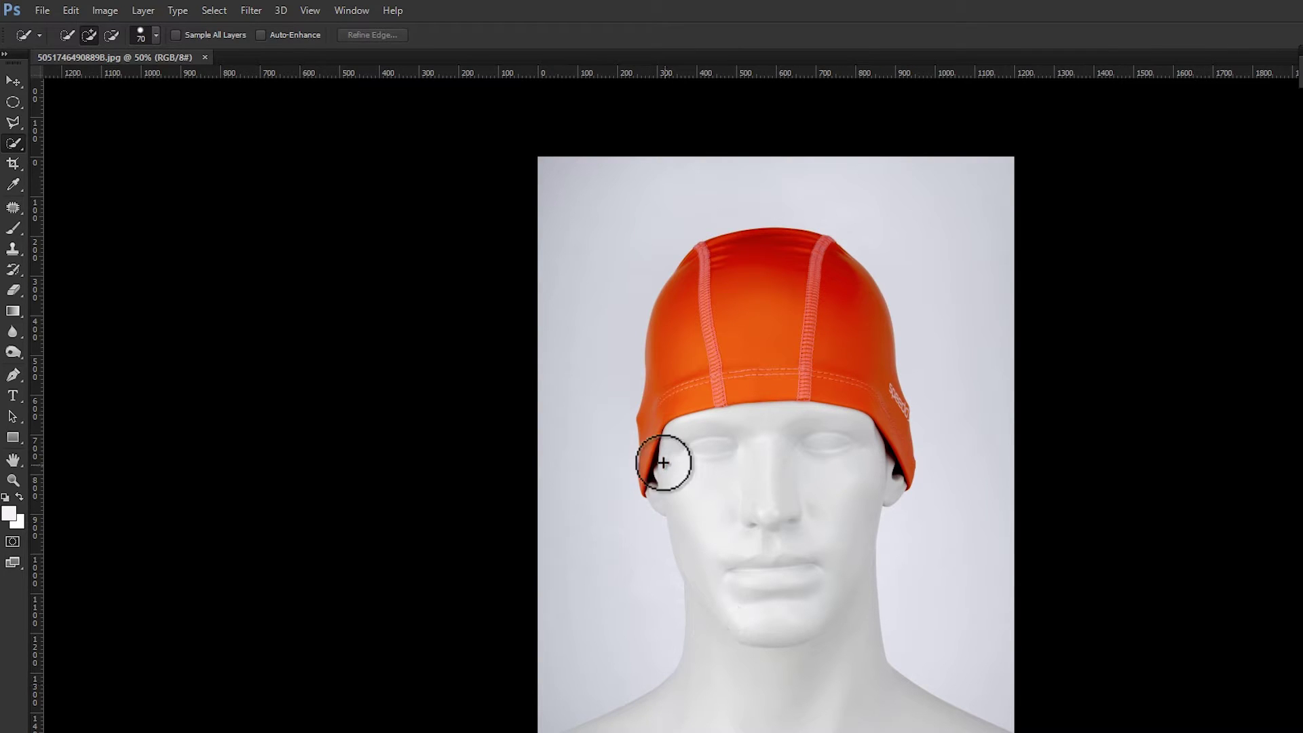
pyautogui.moveTo(662, 462)
pyautogui.mouseDown()
pyautogui.moveTo(746, 301)
pyautogui.moveTo(833, 475)
pyautogui.moveTo(774, 553)
pyautogui.moveTo(764, 641)
pyautogui.moveTo(582, 728)
pyautogui.moveTo(631, 706)
pyautogui.moveTo(661, 713)
pyautogui.mouseUp()
pyautogui.press('z')
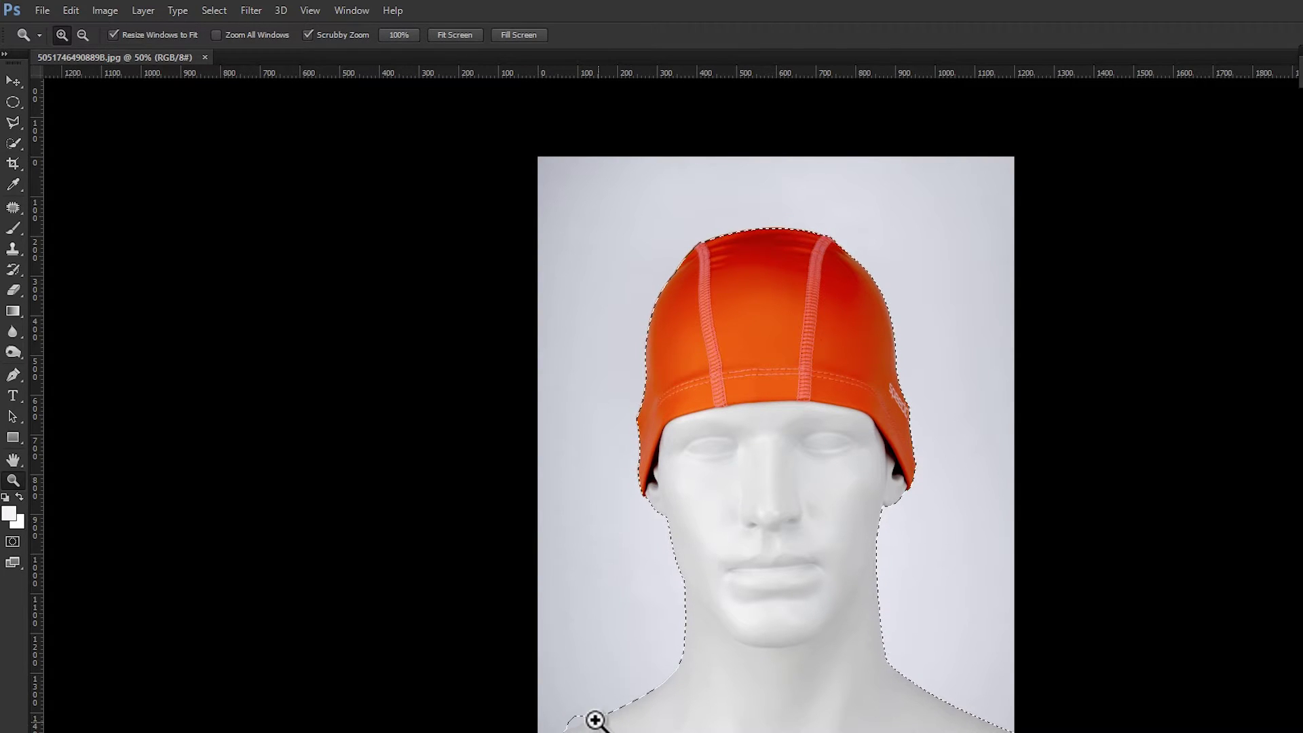
pyautogui.click(587, 709)
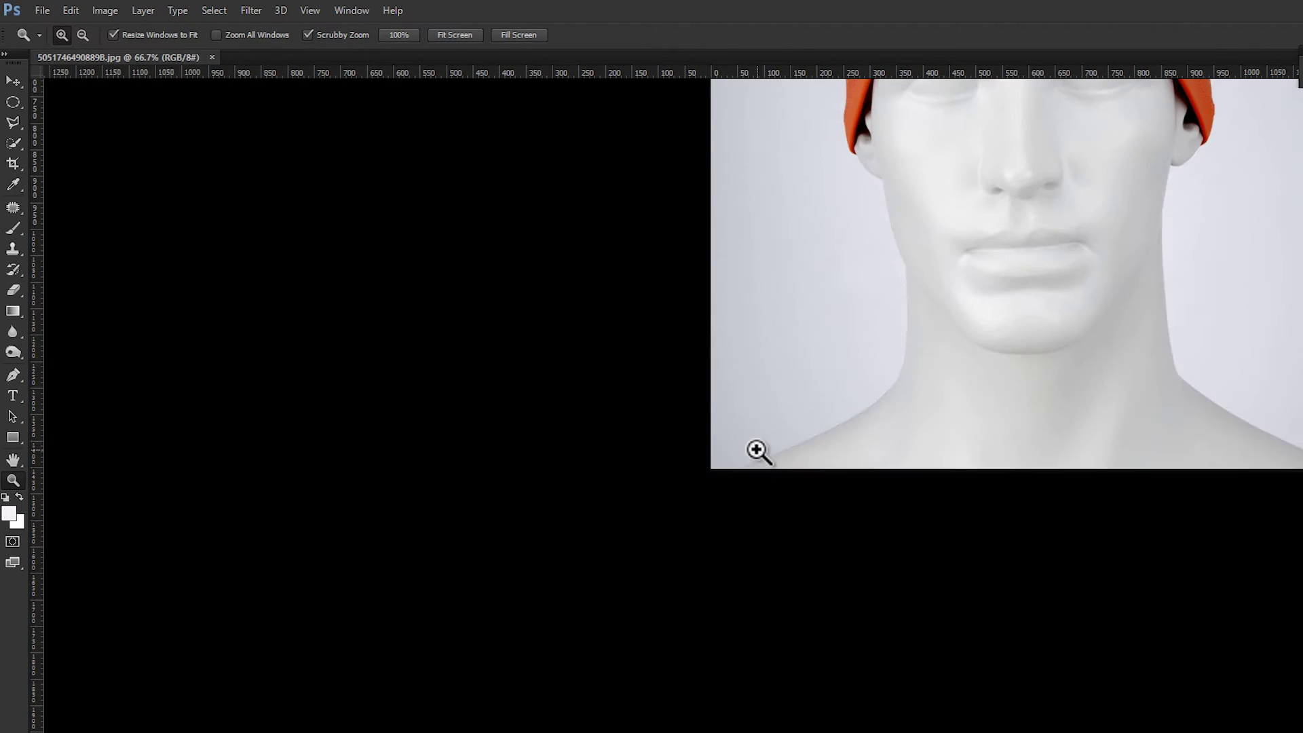
# - Subtract the stray background bump at the lower-left neckline using the Polygonal Lasso with Alt
pyautogui.click(760, 449)
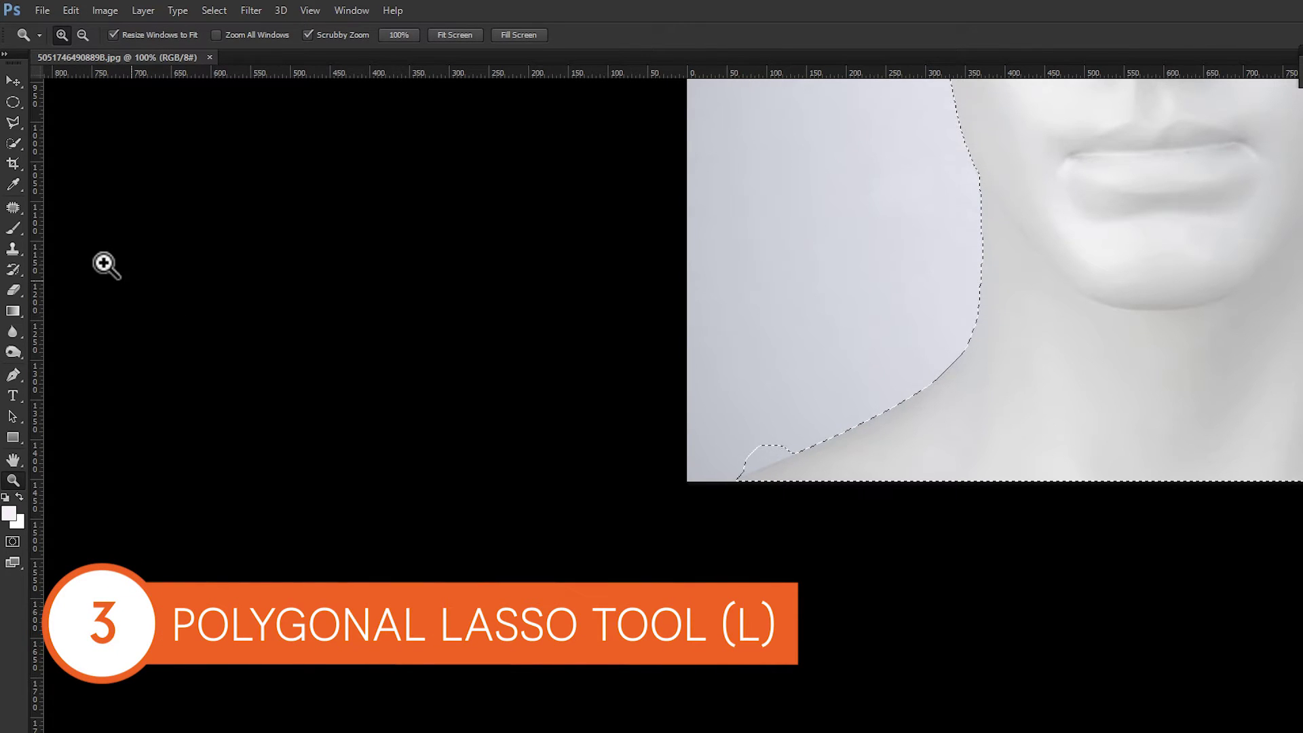
pyautogui.click(14, 123)
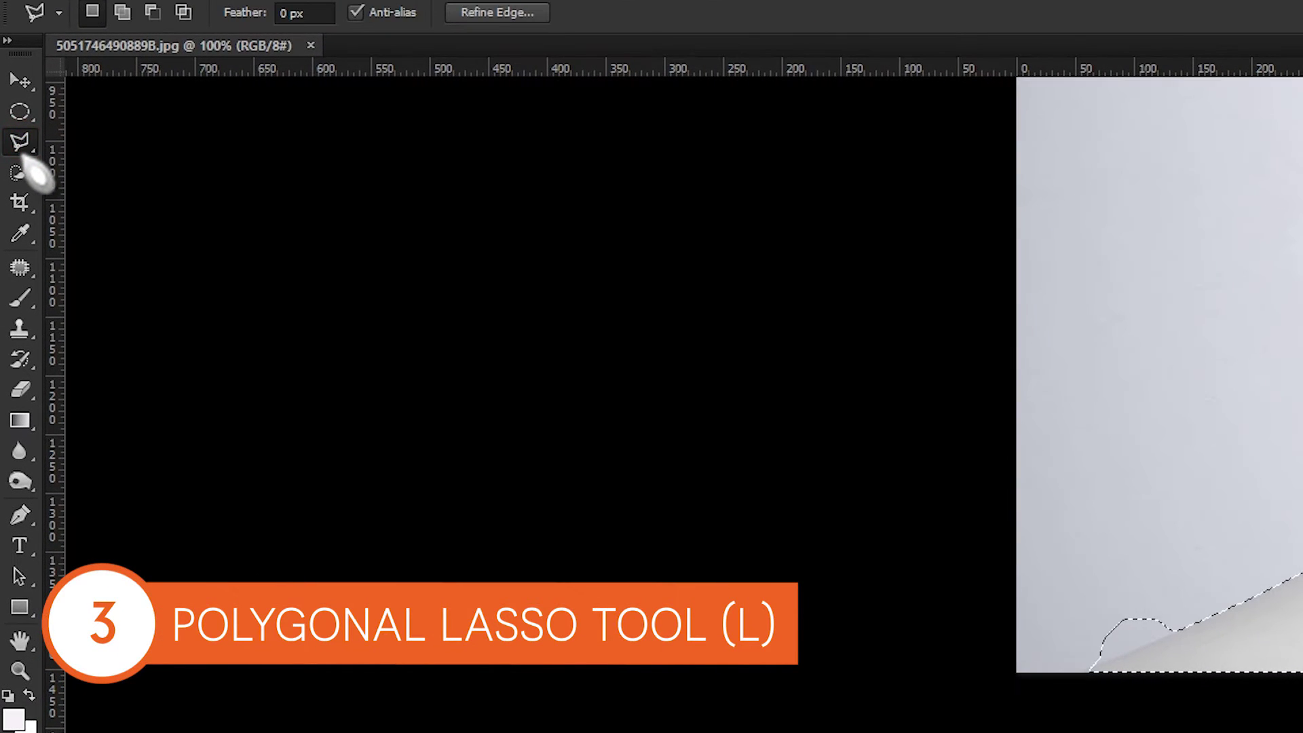
pyautogui.rightClick(21, 144)
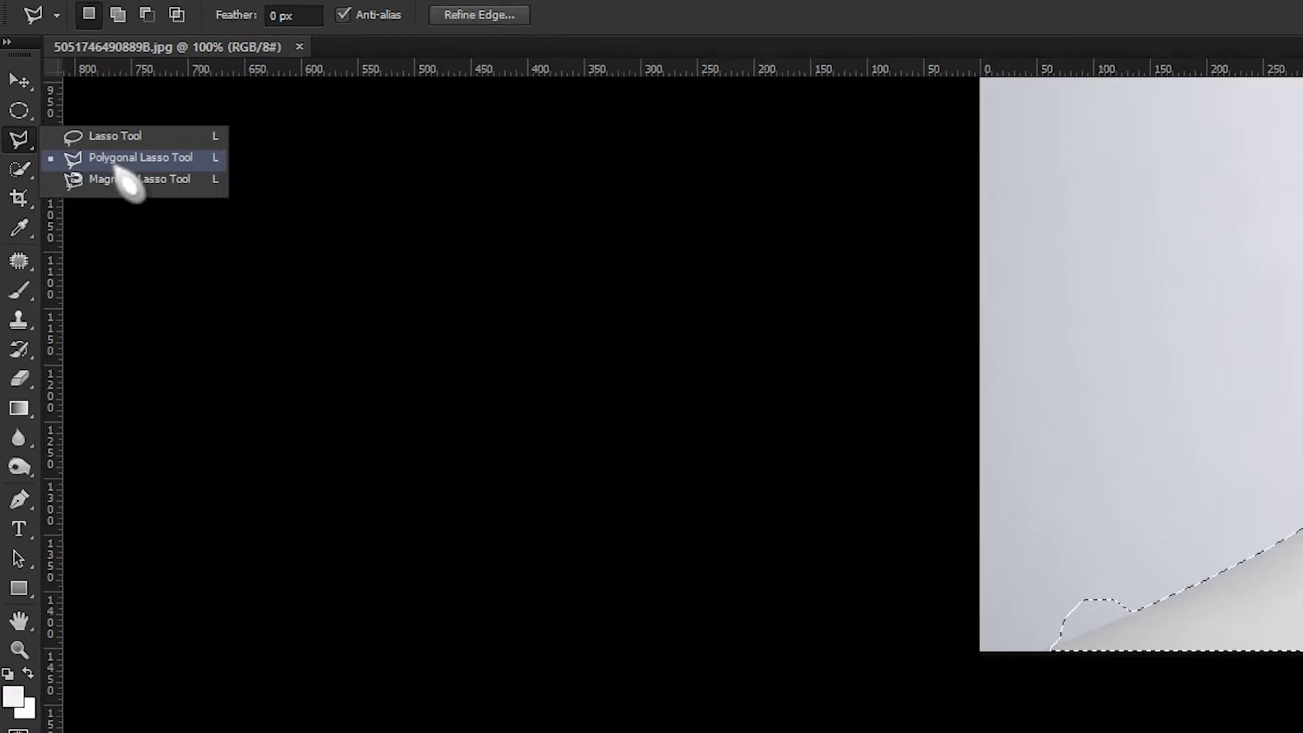
pyautogui.click(82, 139)
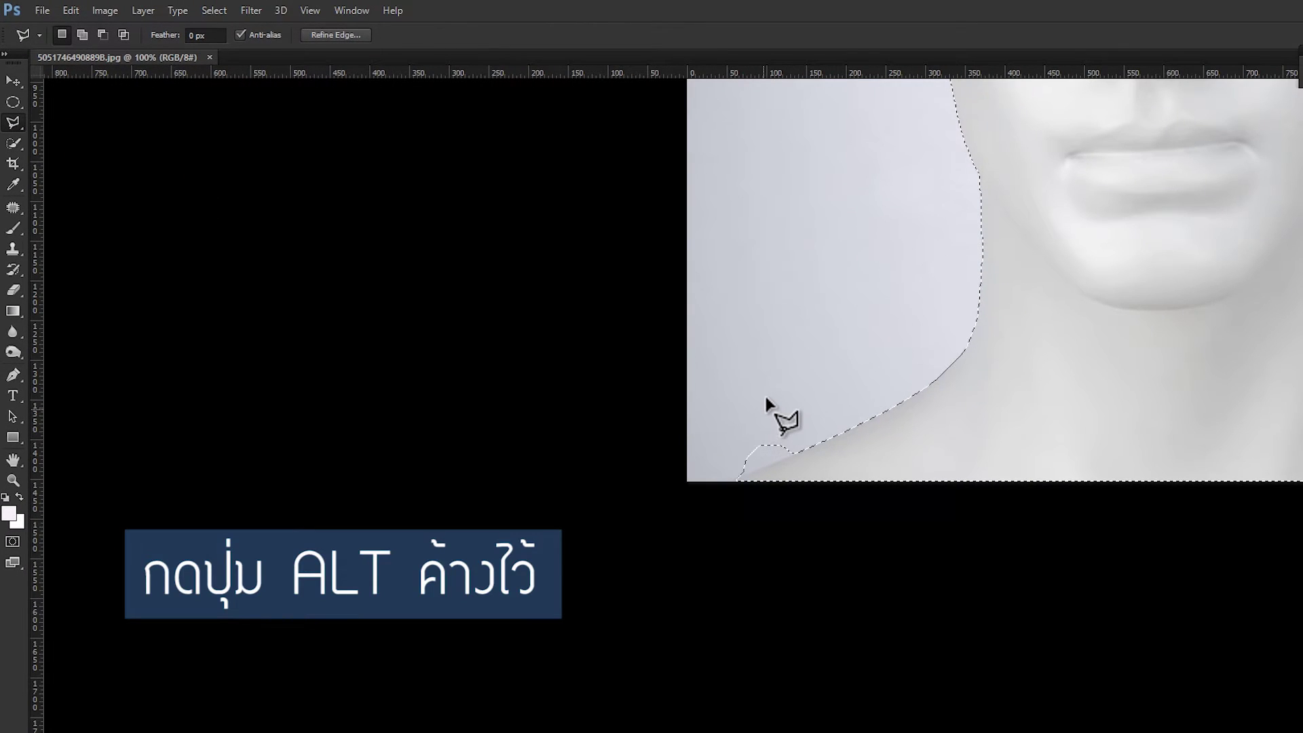
pyautogui.press('alt')
pyautogui.click(800, 451)
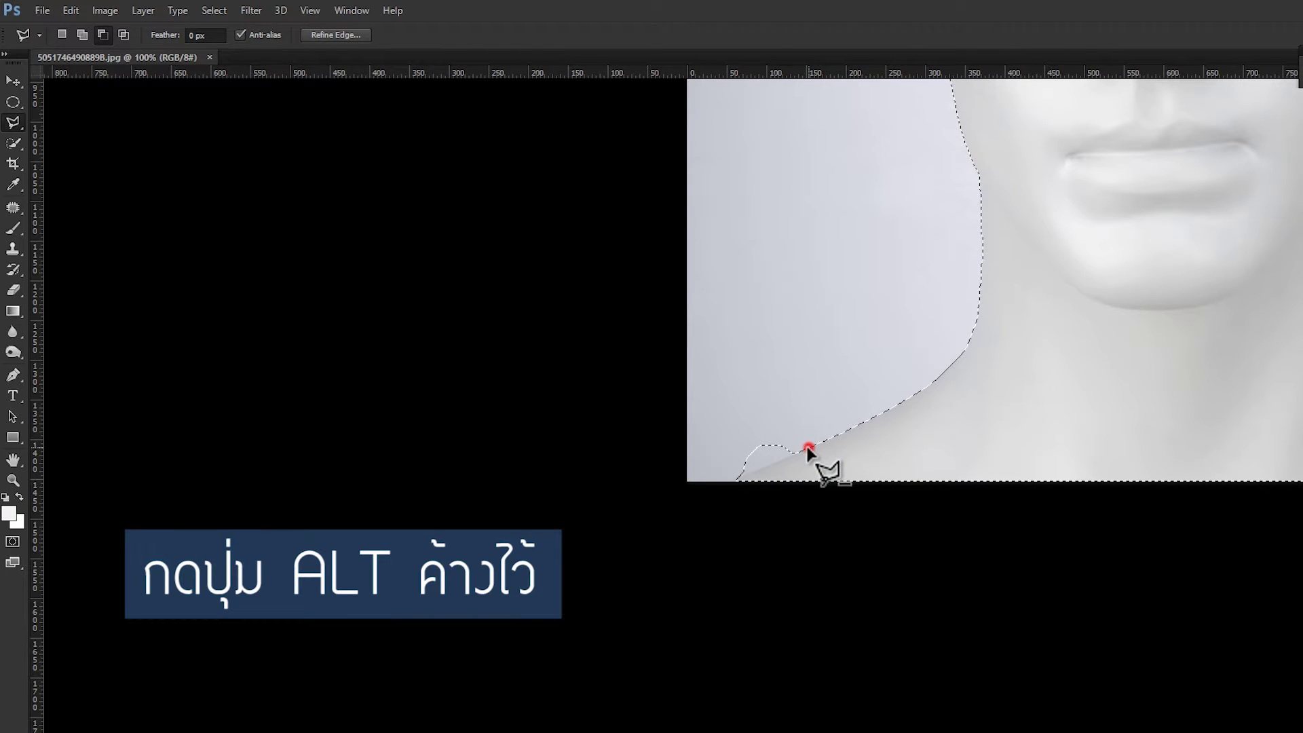
pyautogui.click(724, 486)
pyautogui.click(742, 422)
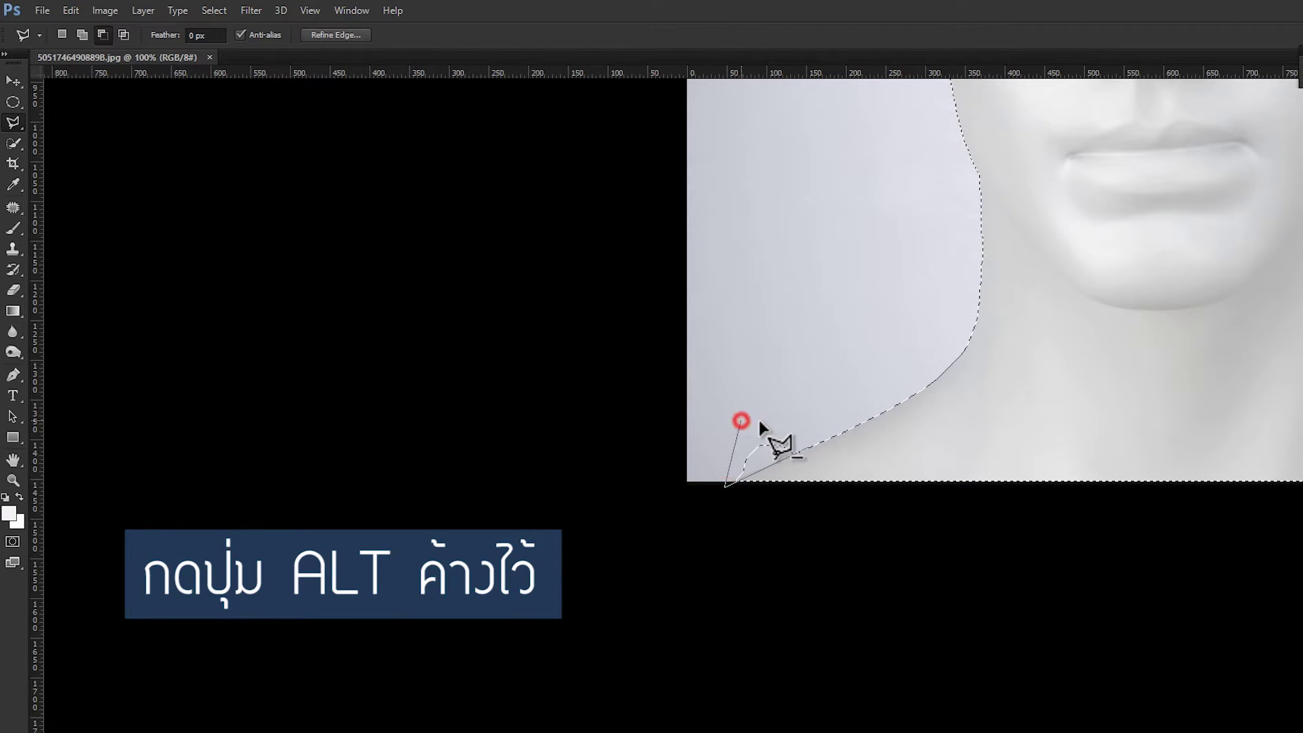
pyautogui.click(808, 447)
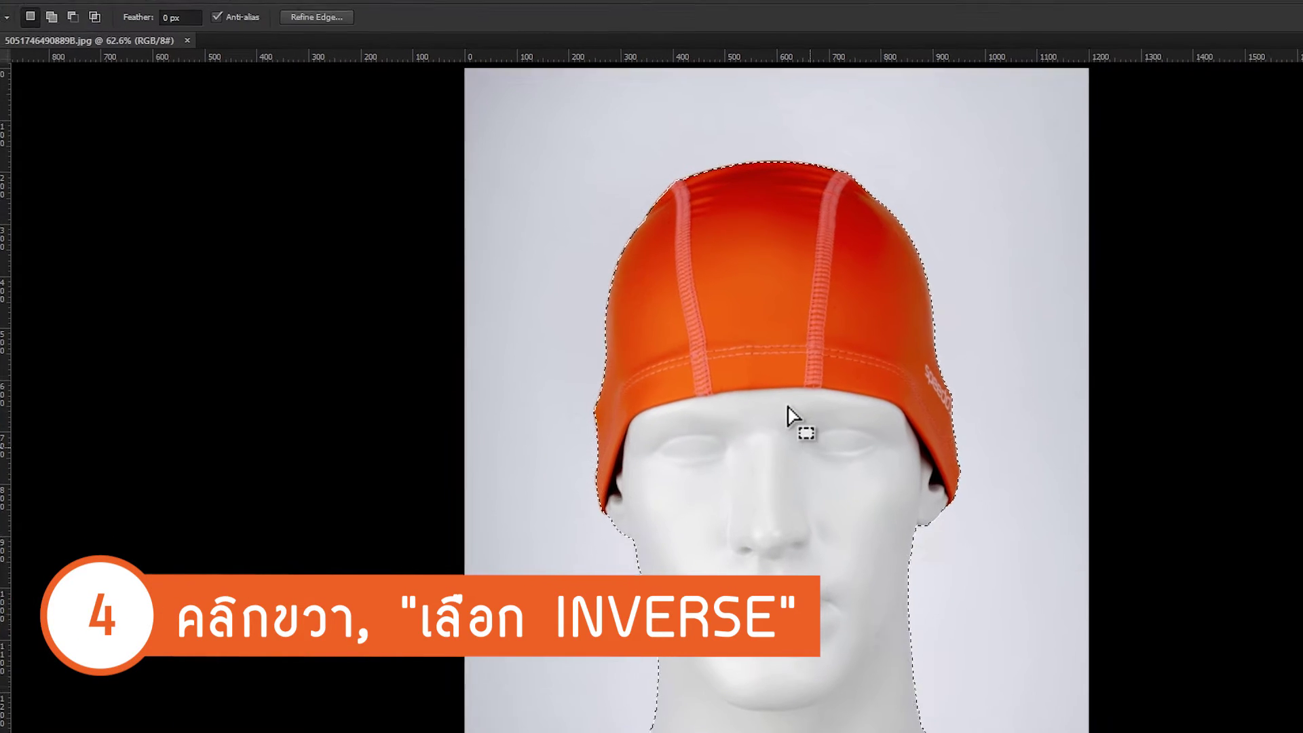
# - Invert the selection onto the background and feather it by 2 pixels
pyautogui.rightClick(790, 411)
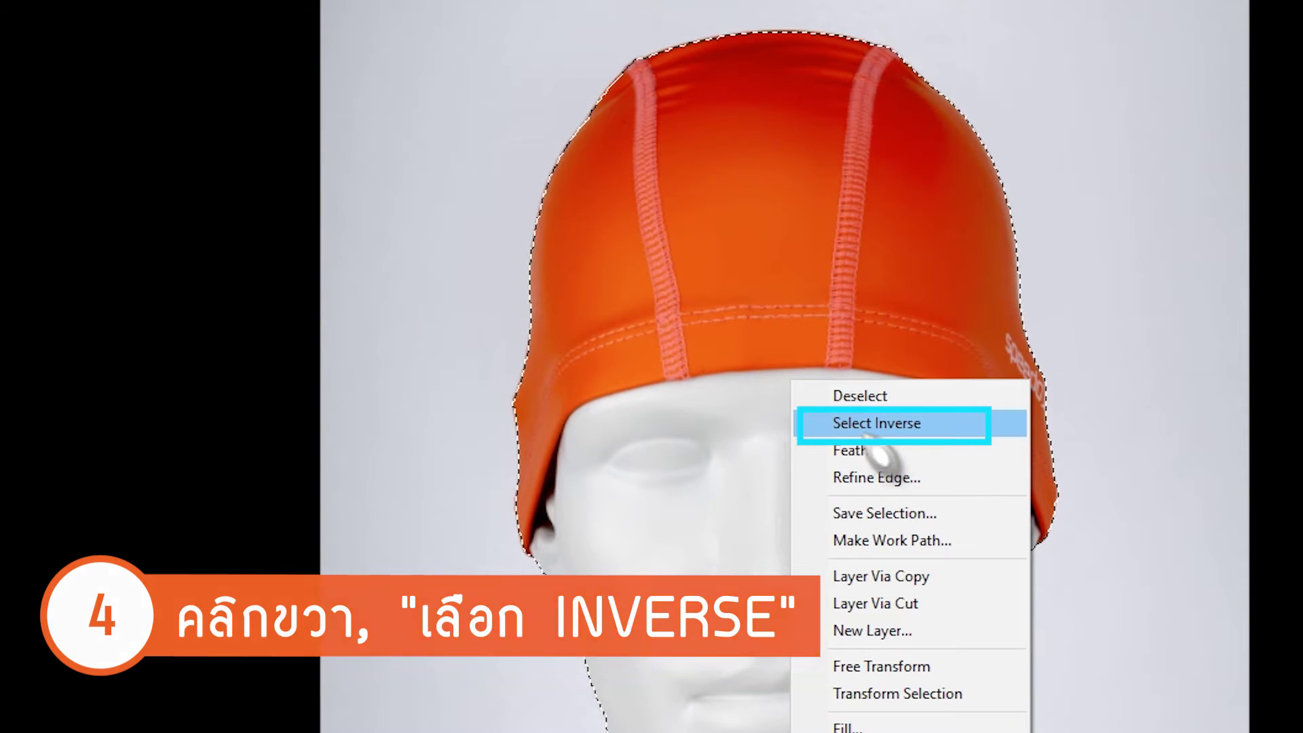
pyautogui.click(871, 424)
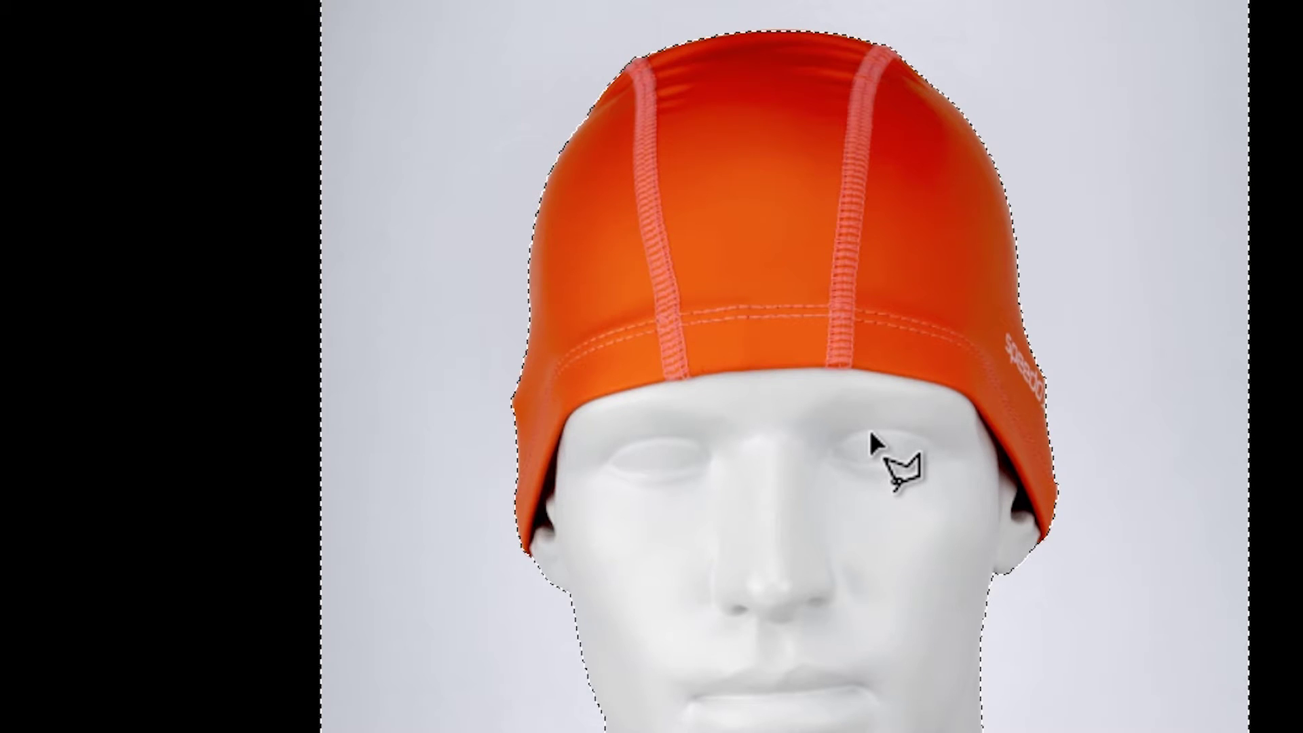
pyautogui.rightClick(1075, 233)
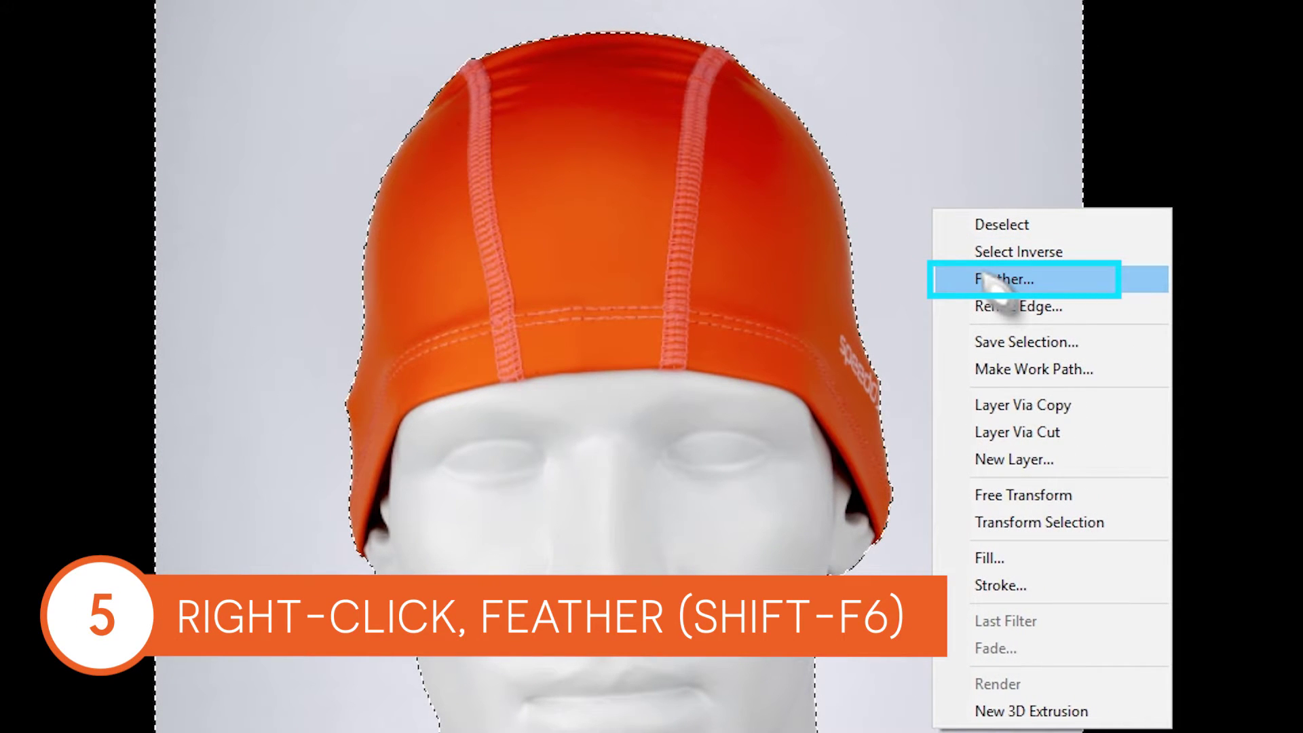
pyautogui.click(992, 279)
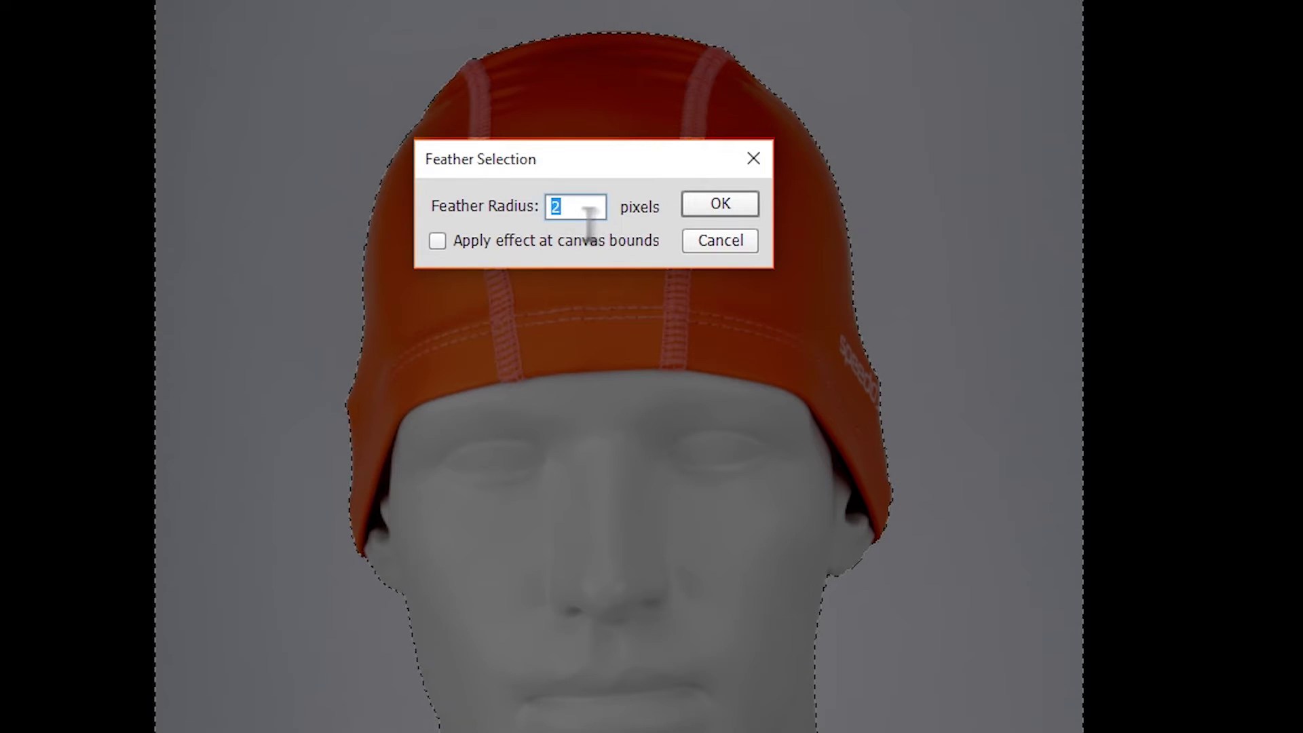
pyautogui.click(582, 207)
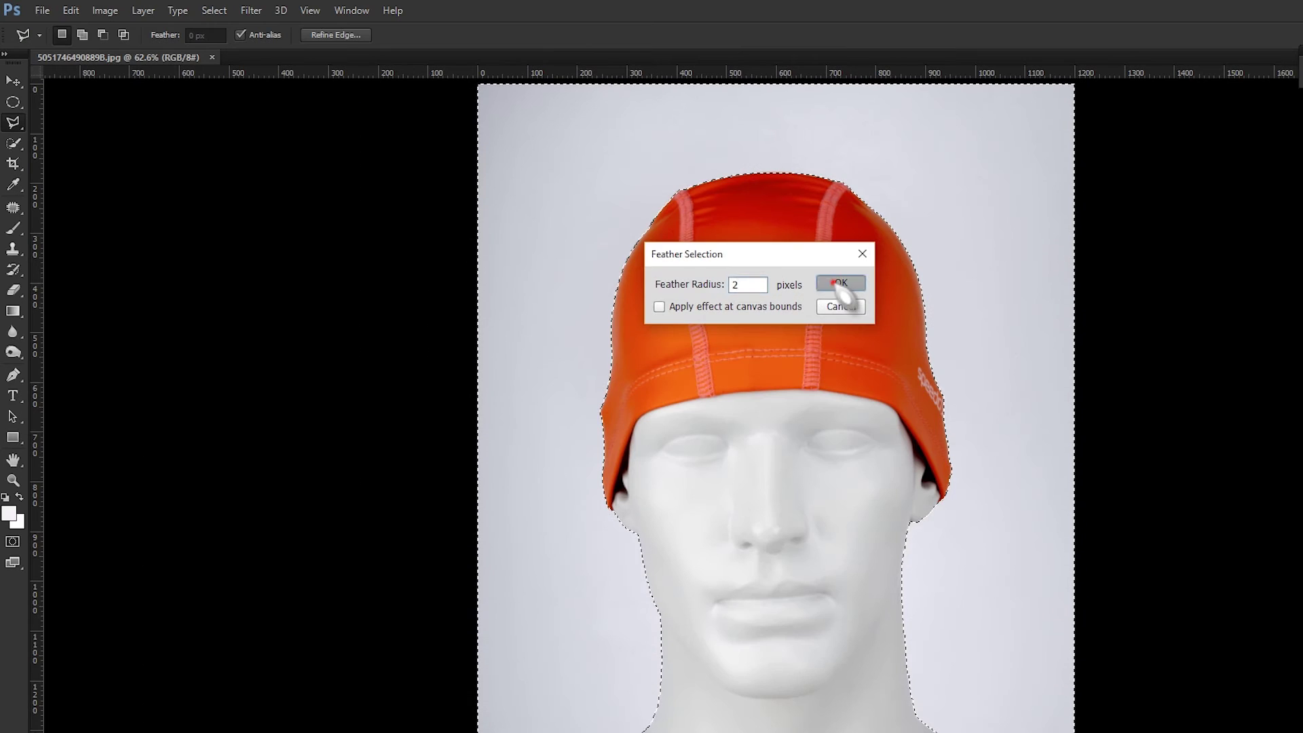
pyautogui.click(836, 284)
pyautogui.press('Delete')
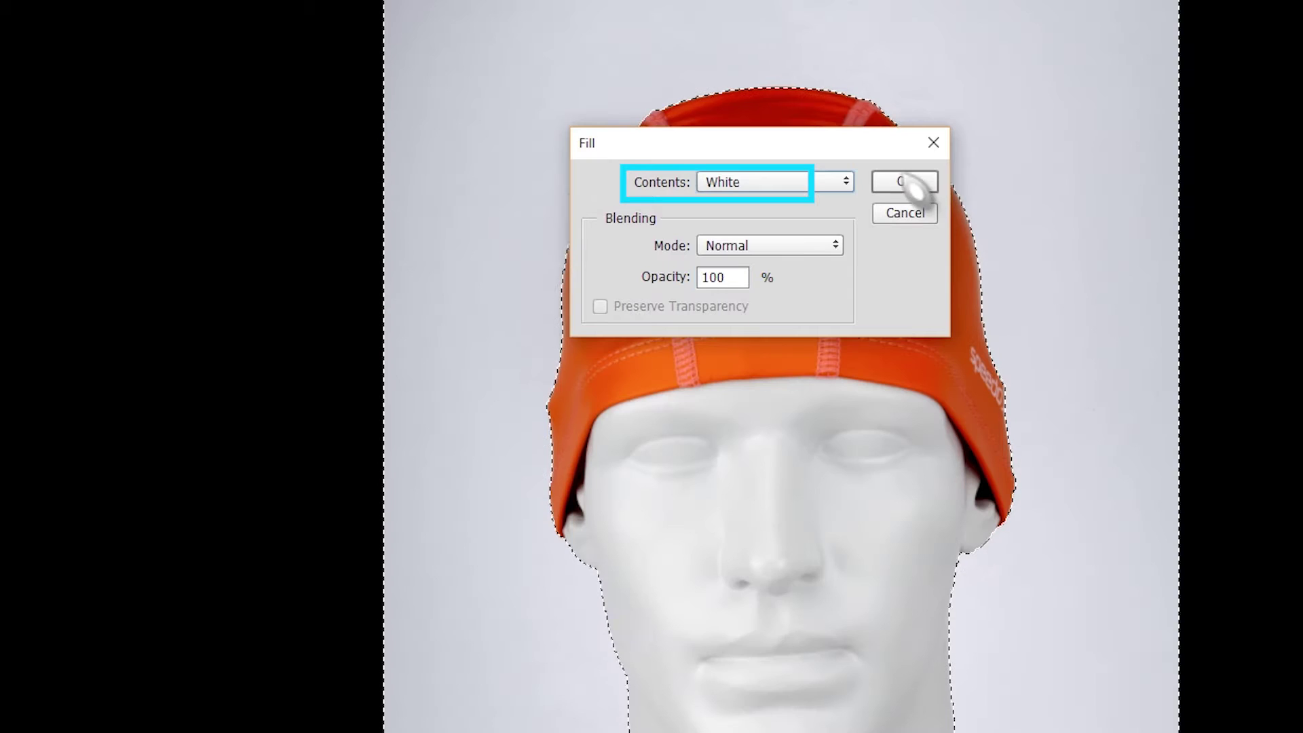
# - Fill the selected background with White, then deselect
pyautogui.click(905, 181)
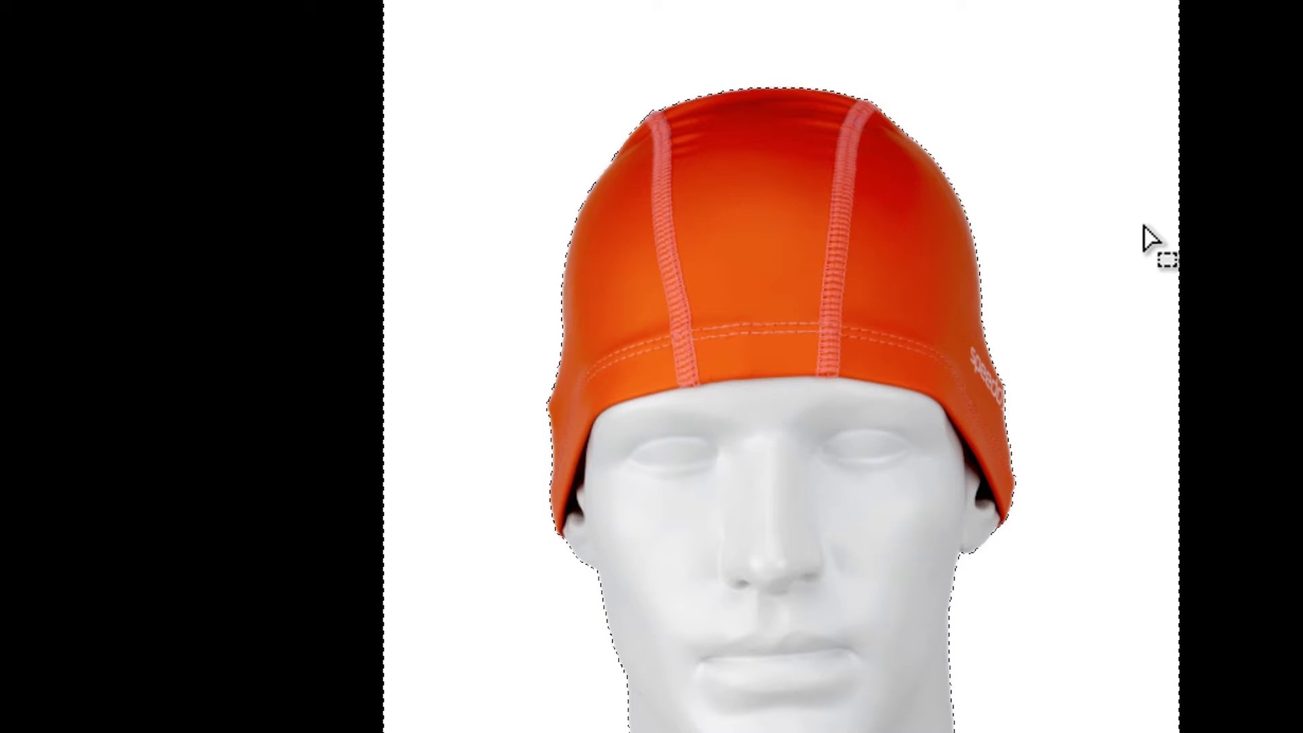
pyautogui.press('l')
pyautogui.rightClick(1154, 243)
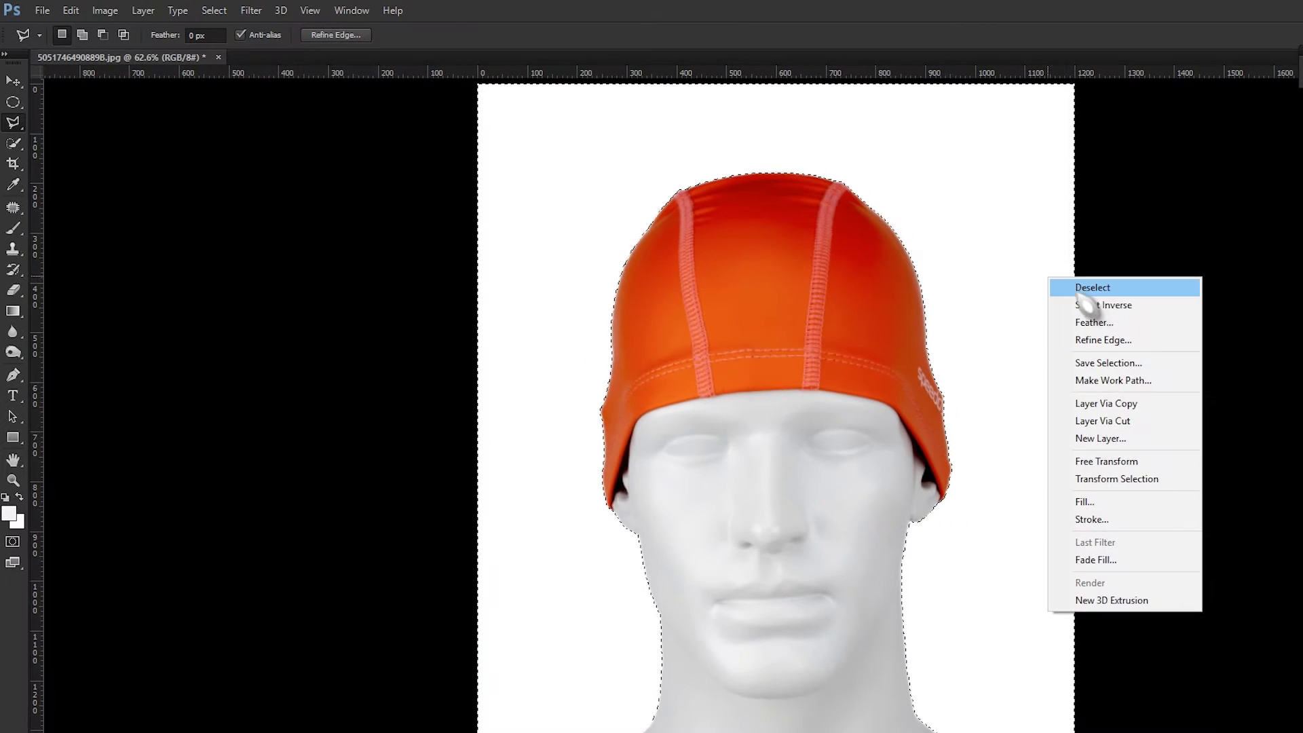
pyautogui.click(1079, 284)
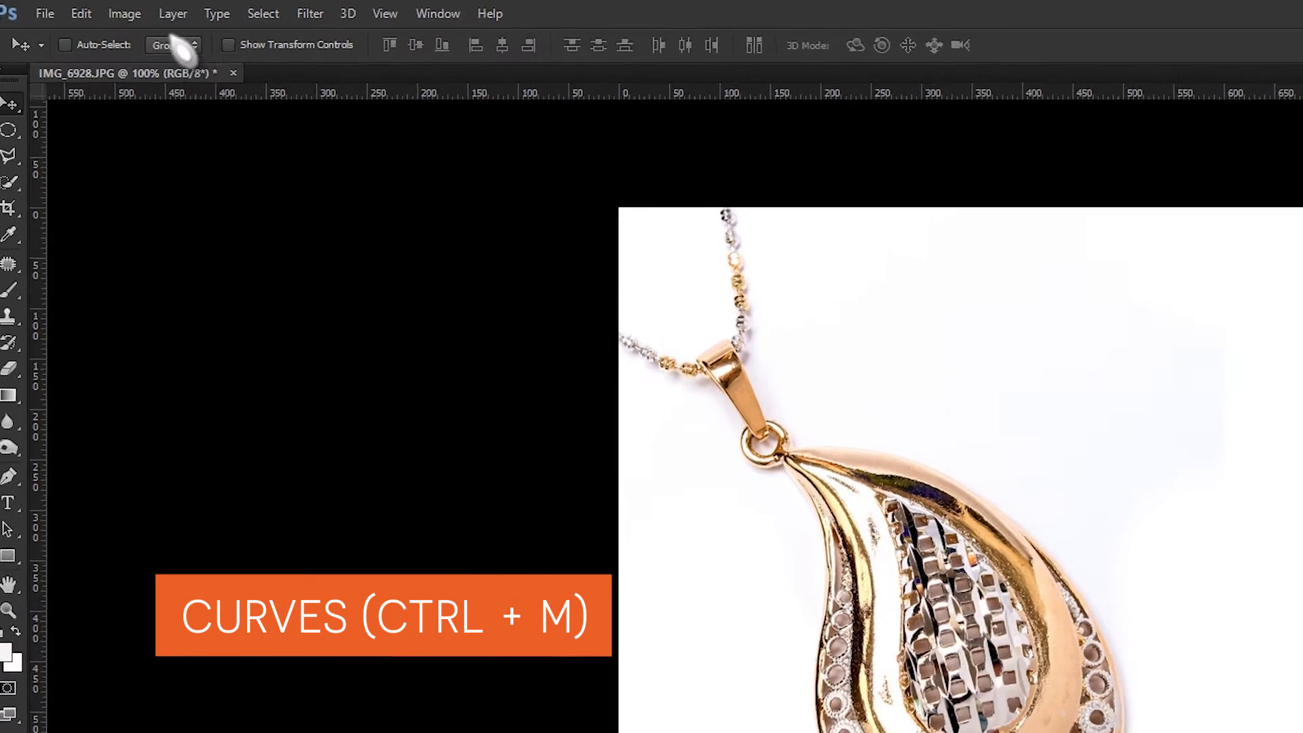
# - Use the Curves white-point eyedropper on the pendant's grey background until it turns white
pyautogui.click(105, 10)
pyautogui.moveTo(186, 81)
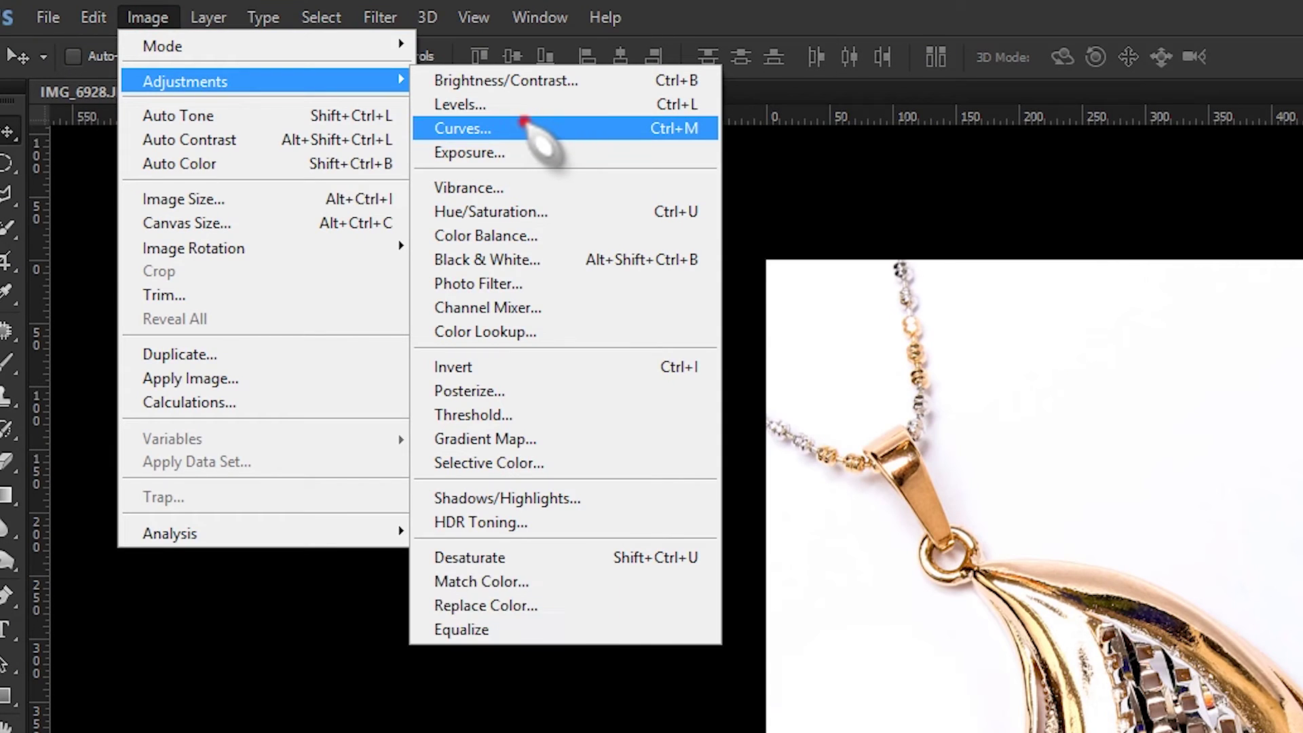
pyautogui.click(536, 134)
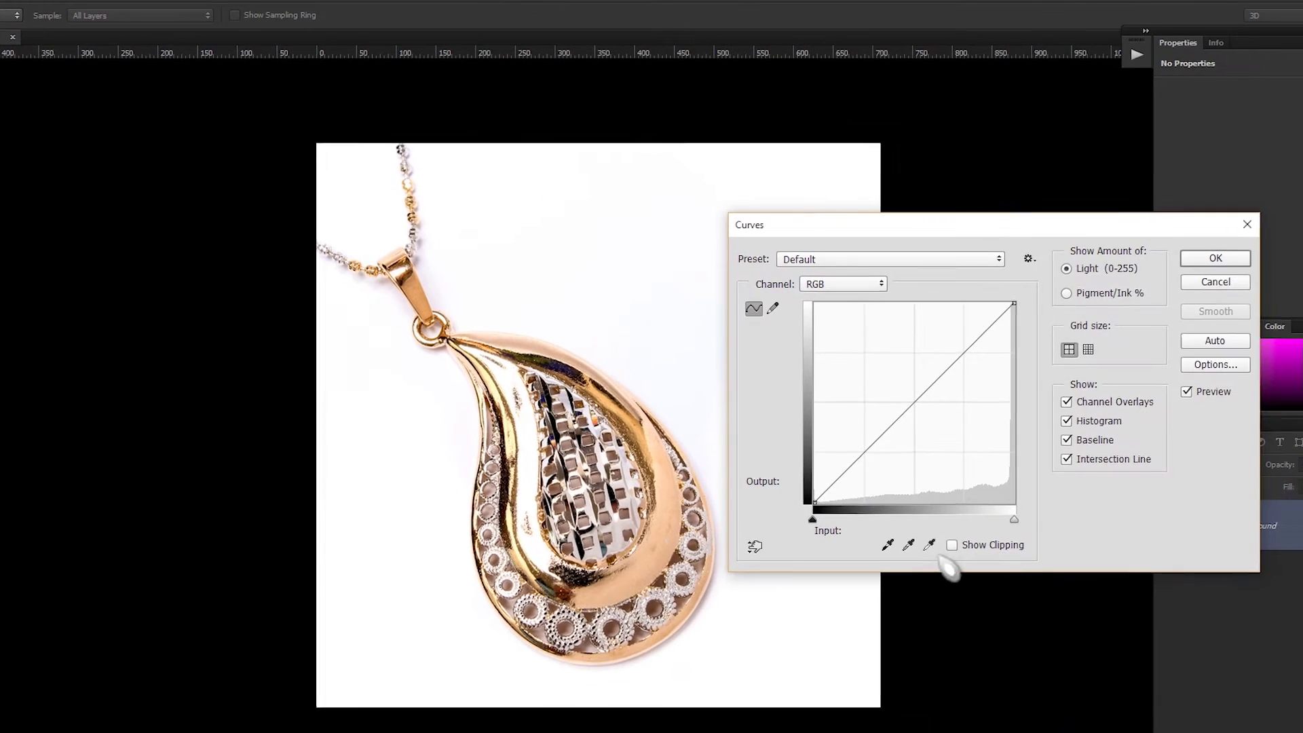
pyautogui.click(928, 544)
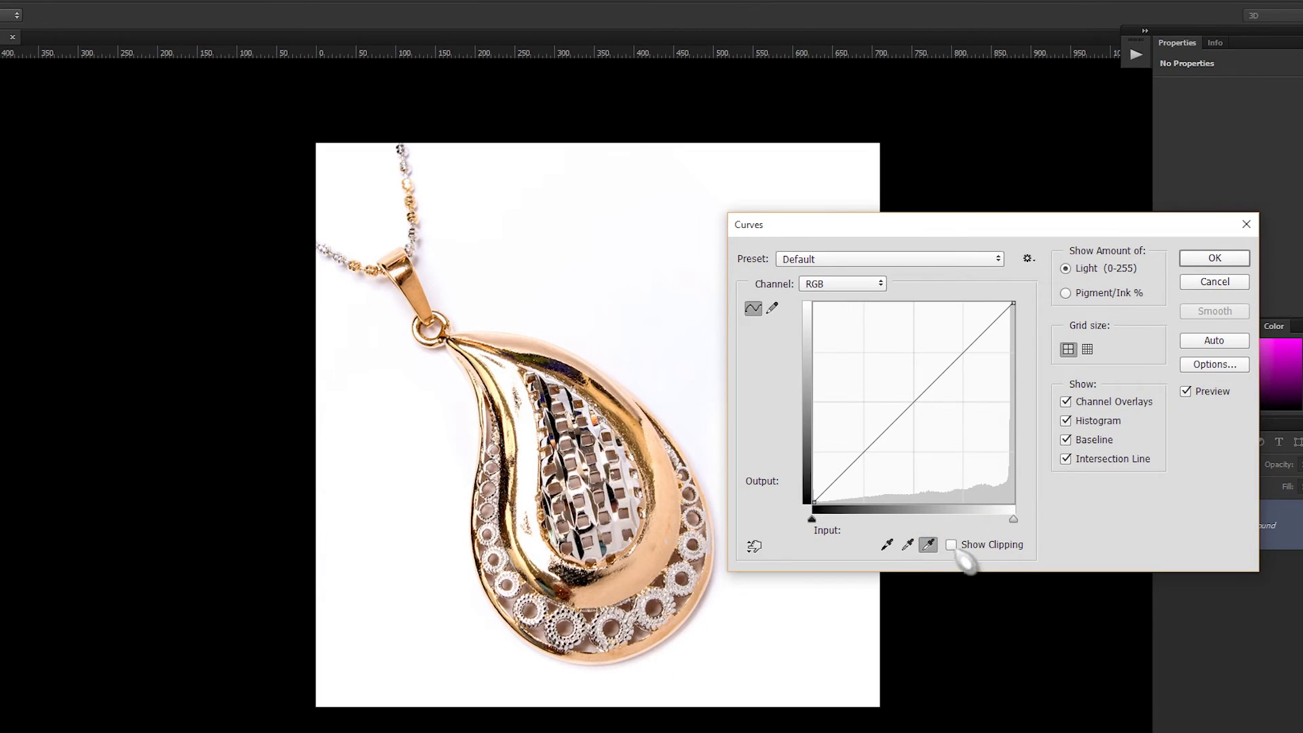
pyautogui.click(952, 544)
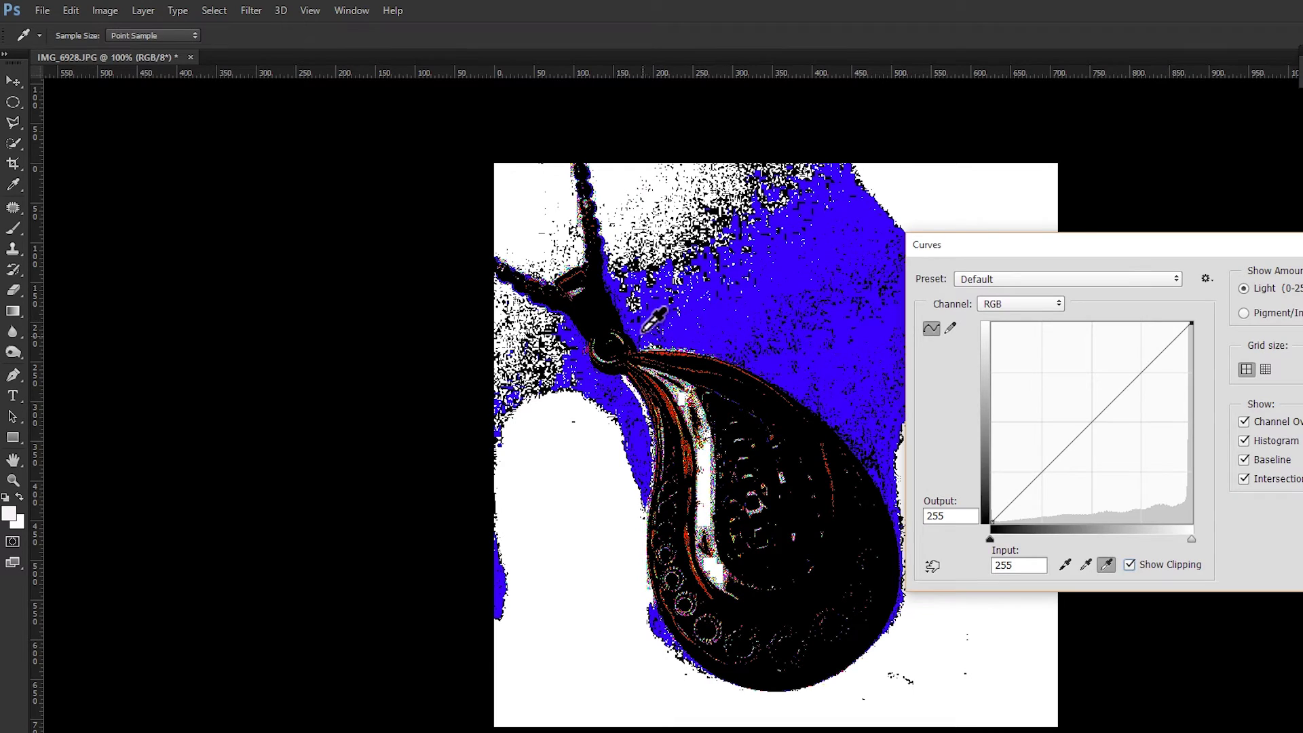
pyautogui.click(641, 326)
pyautogui.click(791, 322)
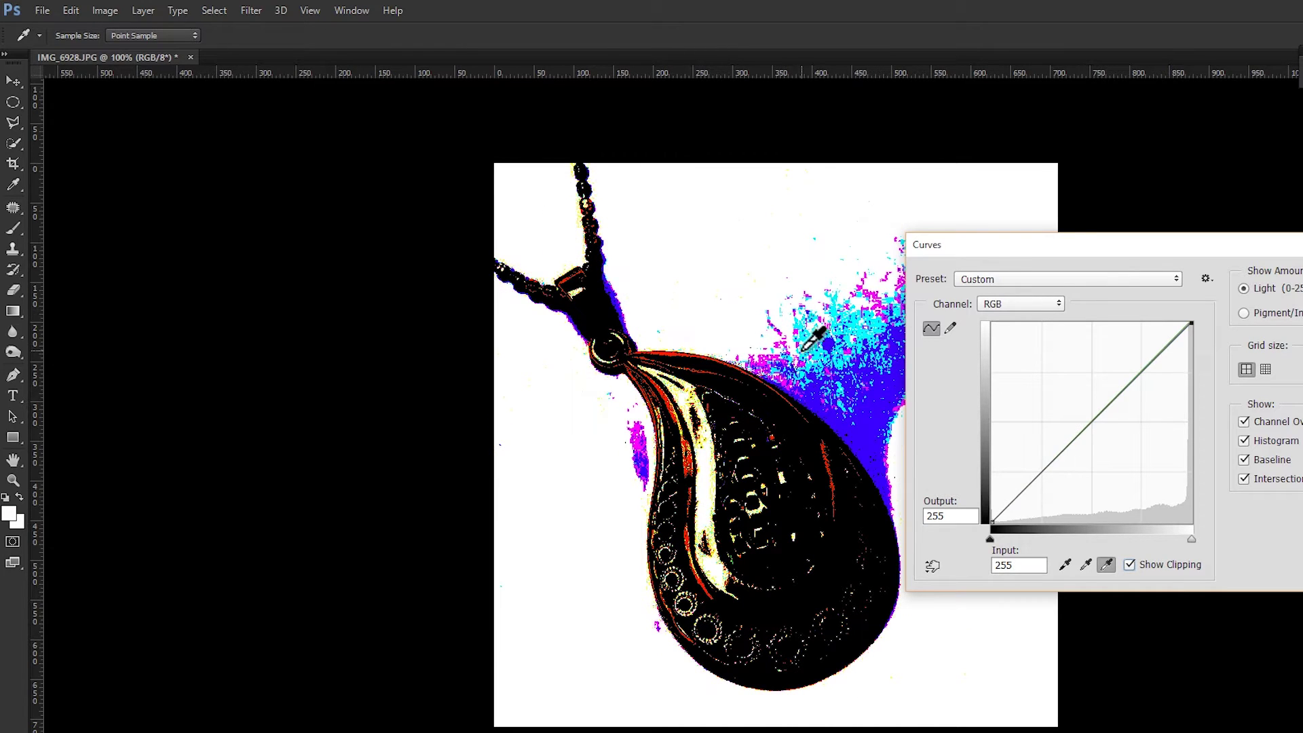
pyautogui.moveTo(950, 244); pyautogui.dragTo(1027, 170)
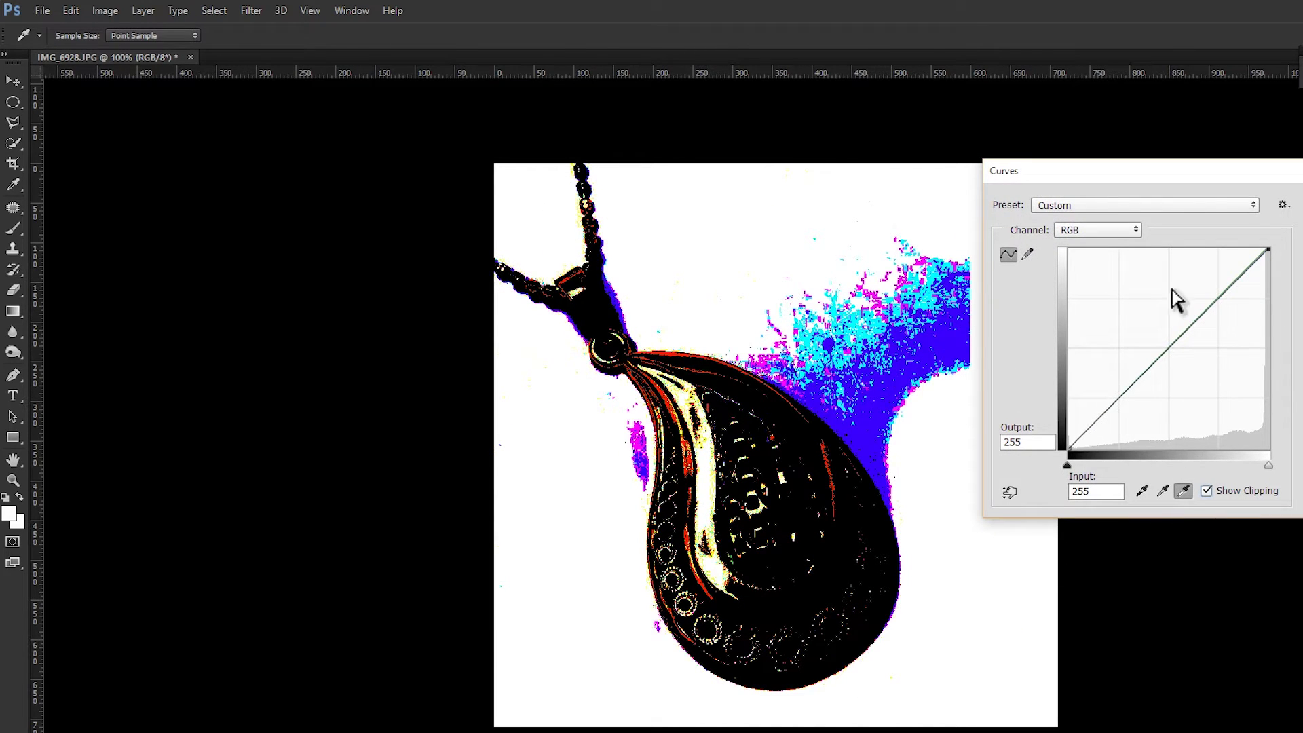
pyautogui.click(849, 433)
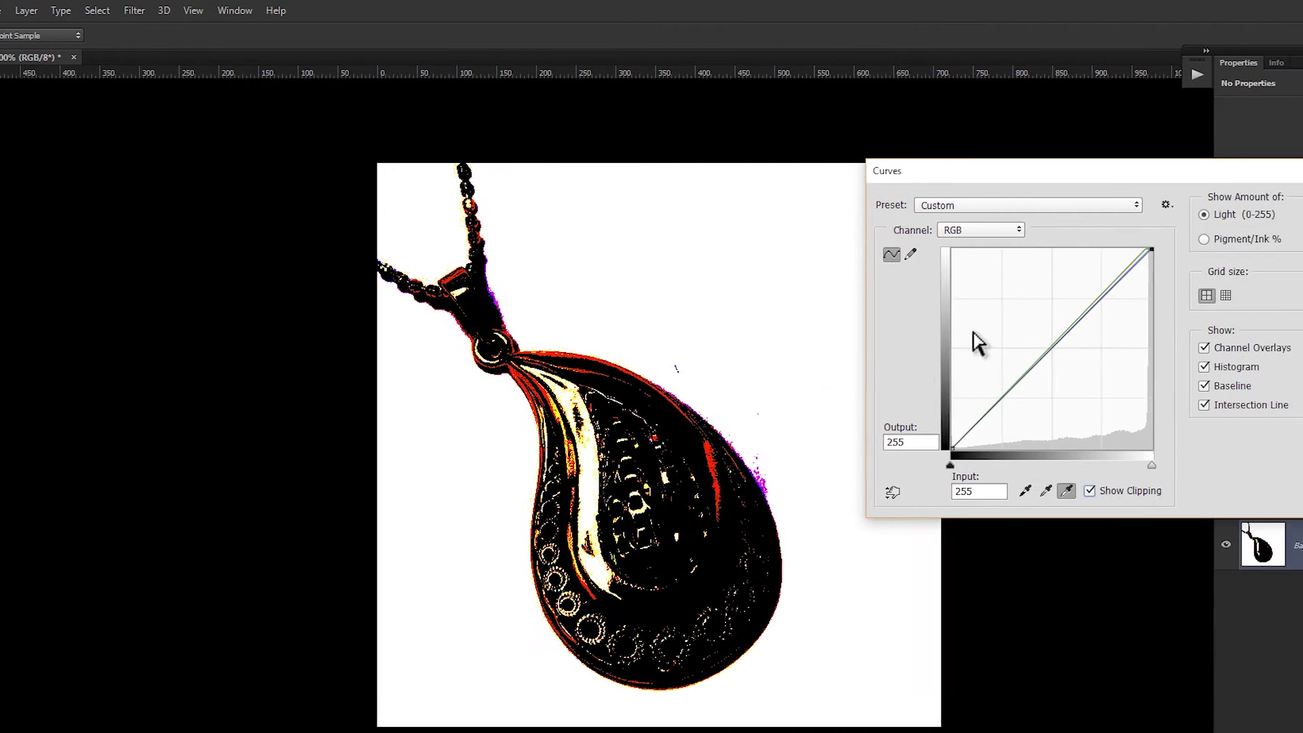
pyautogui.click(1252, 204)
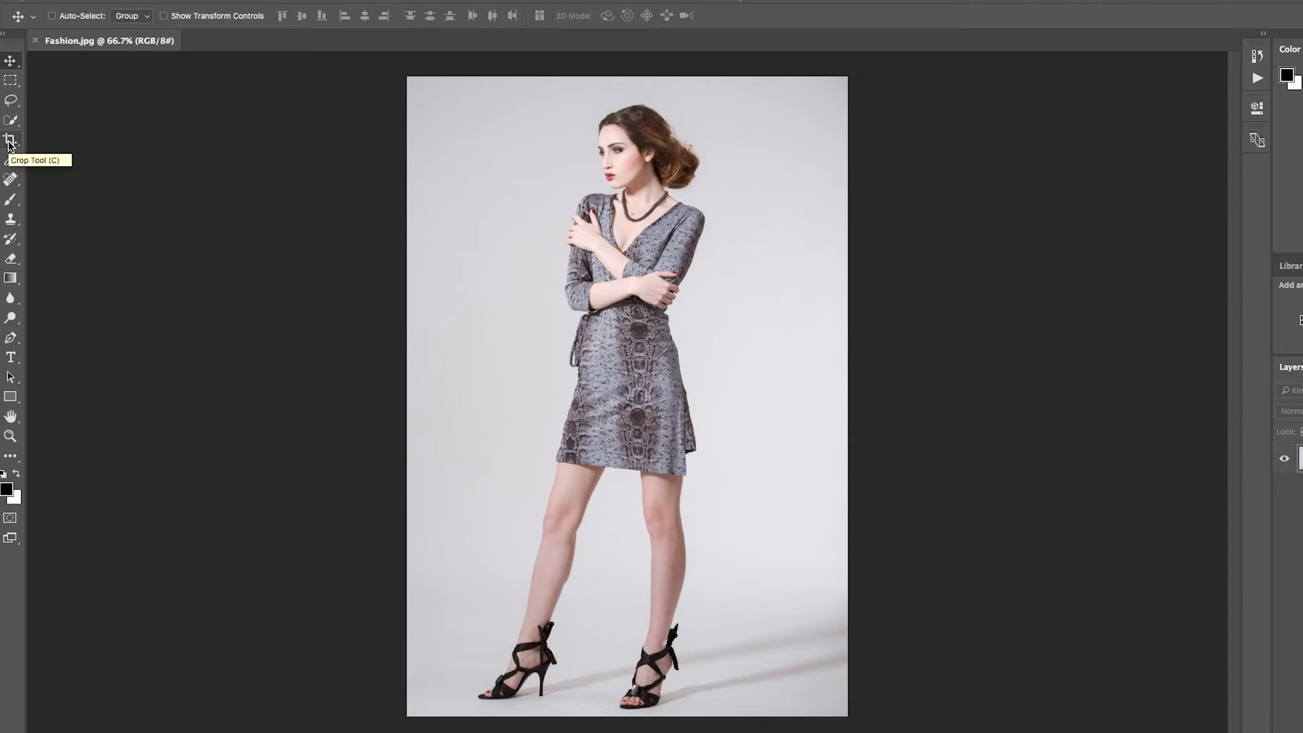
# - Set the Crop tool ratio to 850 by 850
pyautogui.click(12, 173)
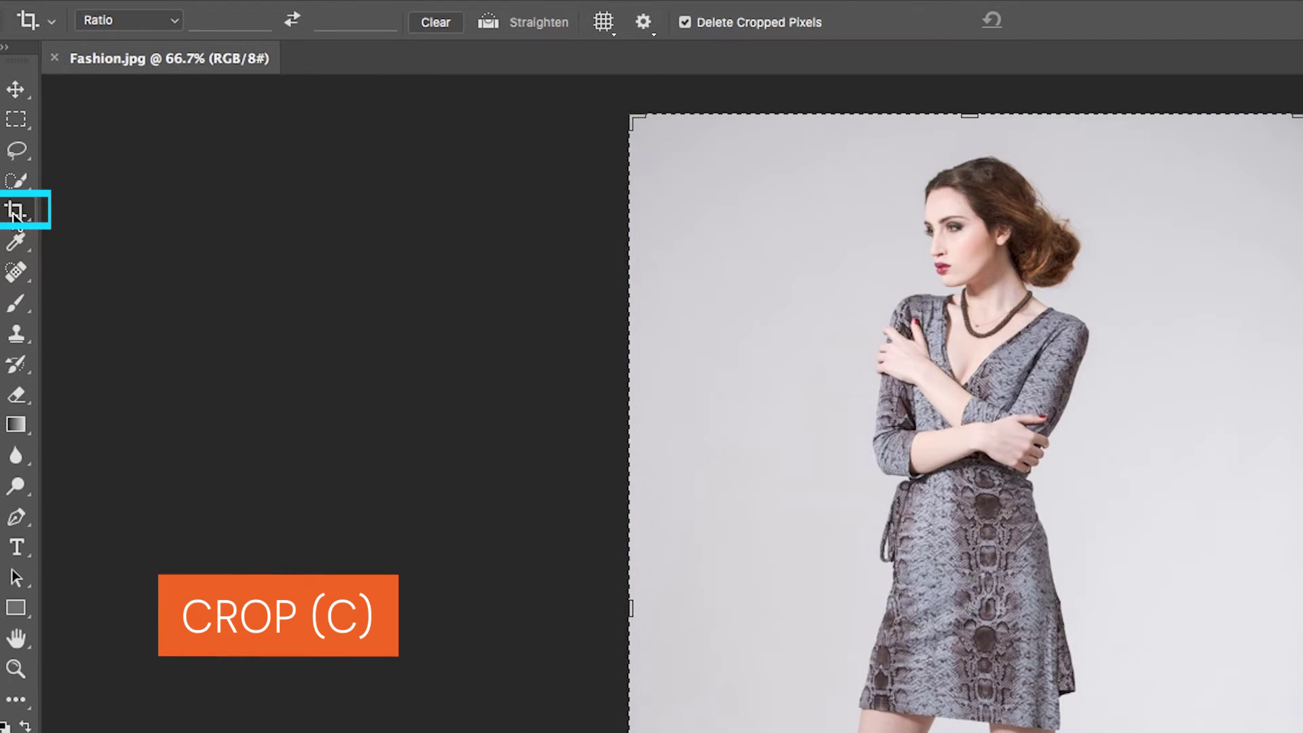
pyautogui.click(245, 22)
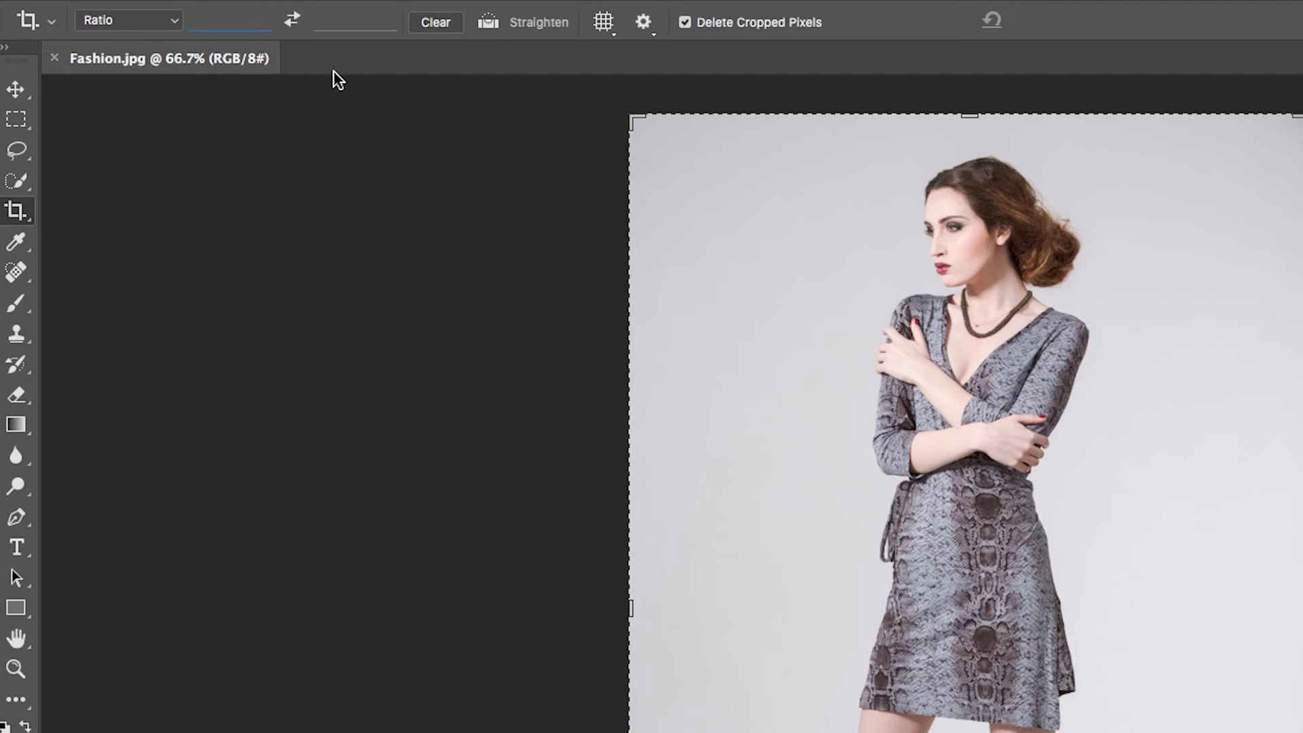
pyautogui.write('850')
pyautogui.press('Tab')
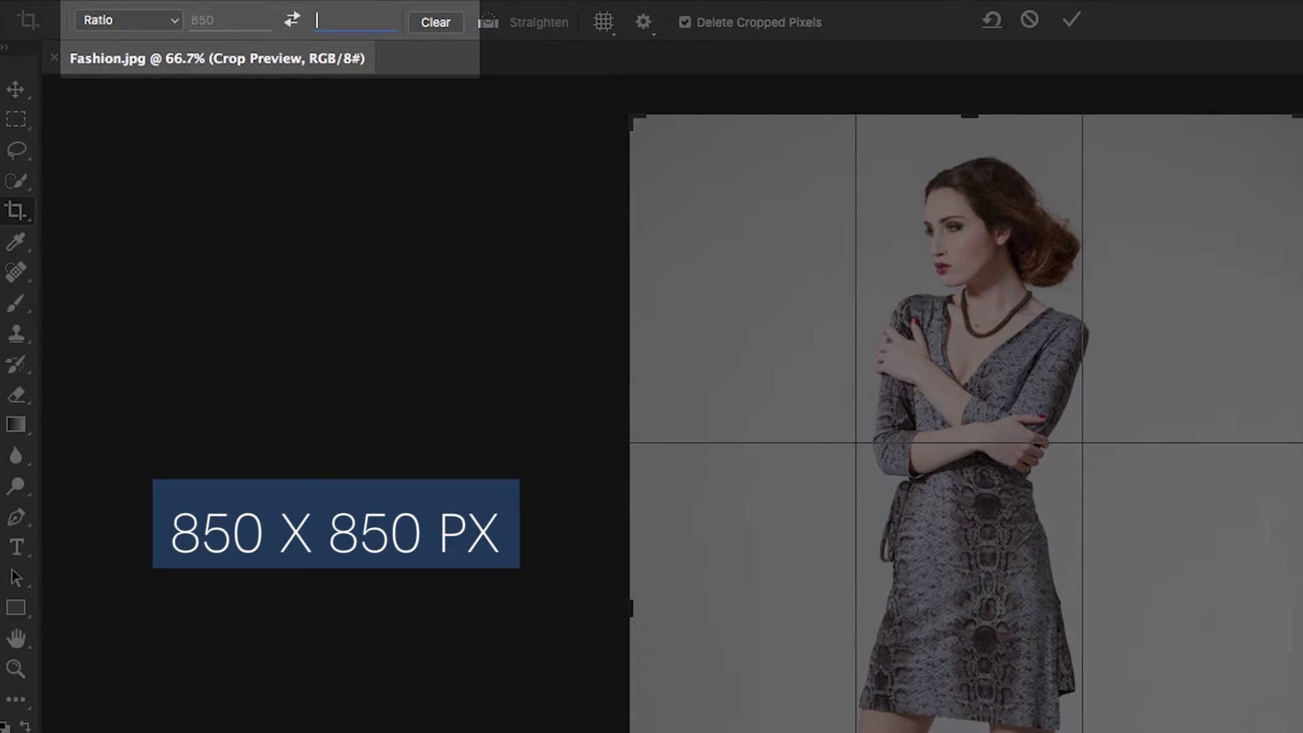
pyautogui.write('850')
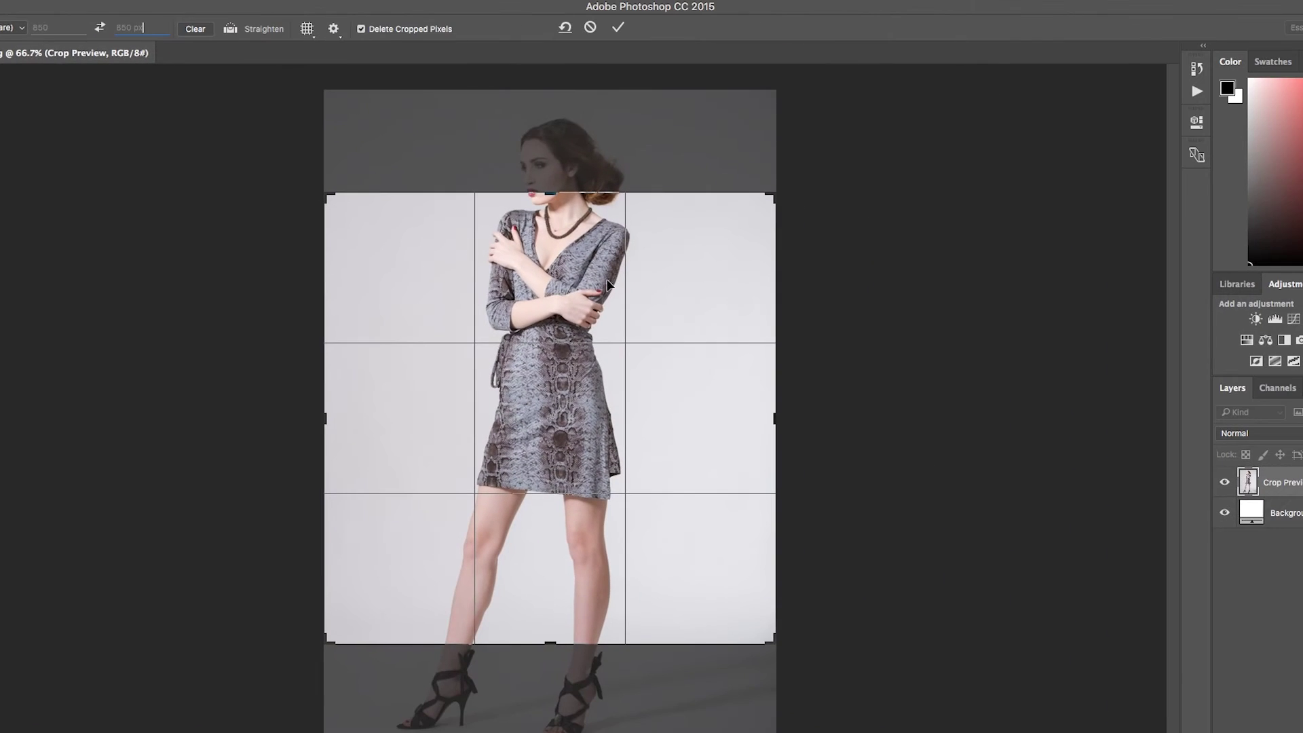
# - Frame the square crop around the model from head to thighs and commit it
pyautogui.moveTo(571, 232)
pyautogui.mouseDown()
pyautogui.moveTo(636, 209)
pyautogui.moveTo(635, 313)
pyautogui.mouseUp()
pyautogui.moveTo(773, 639); pyautogui.dragTo(771, 607)
pyautogui.moveTo(326, 642); pyautogui.dragTo(341, 632)
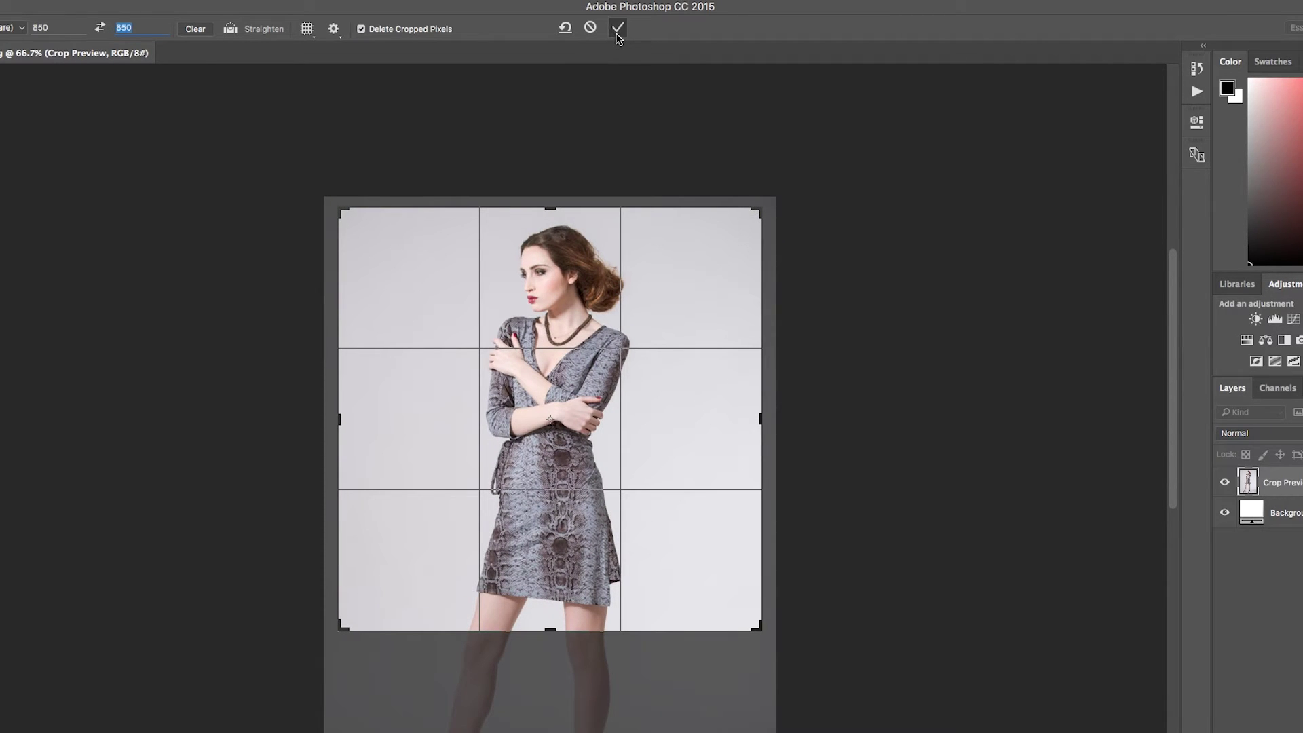
pyautogui.click(616, 30)
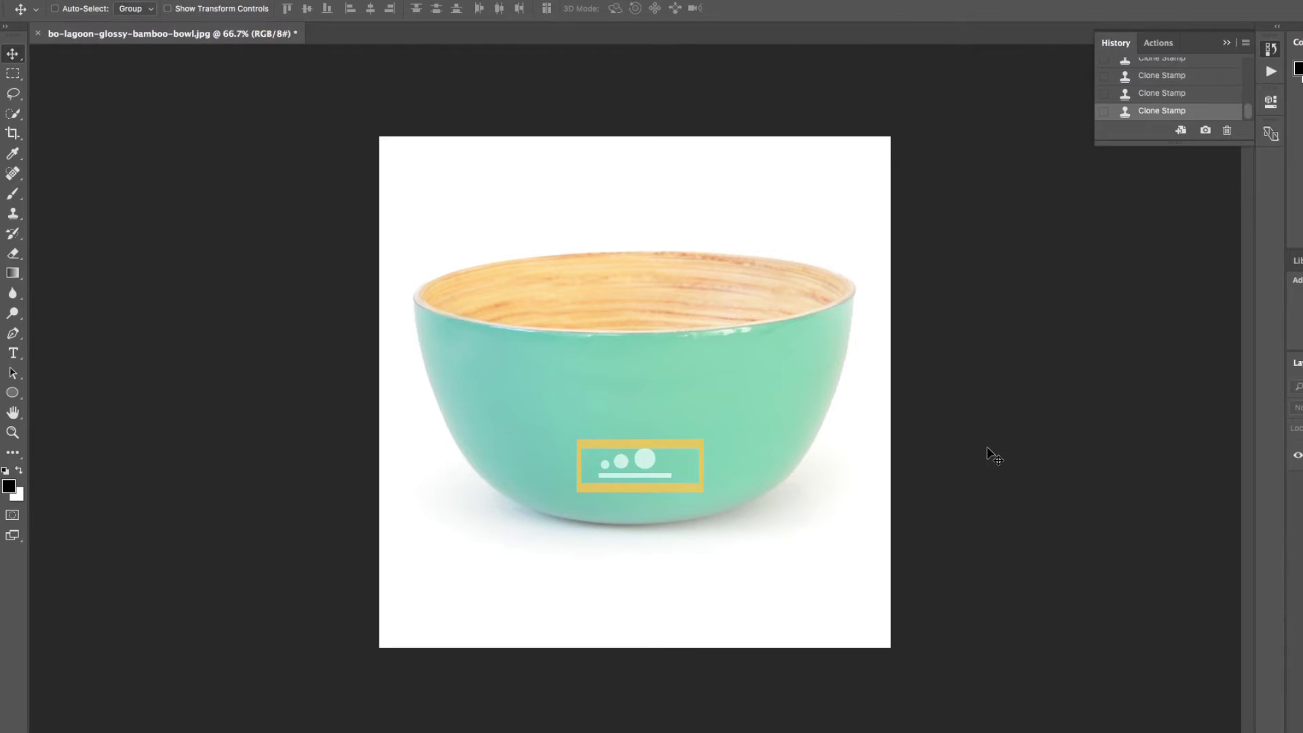
# - Clone-stamp clean bowl colour over the white dots-and-bar logo with an enlarged brush
pyautogui.press('s')
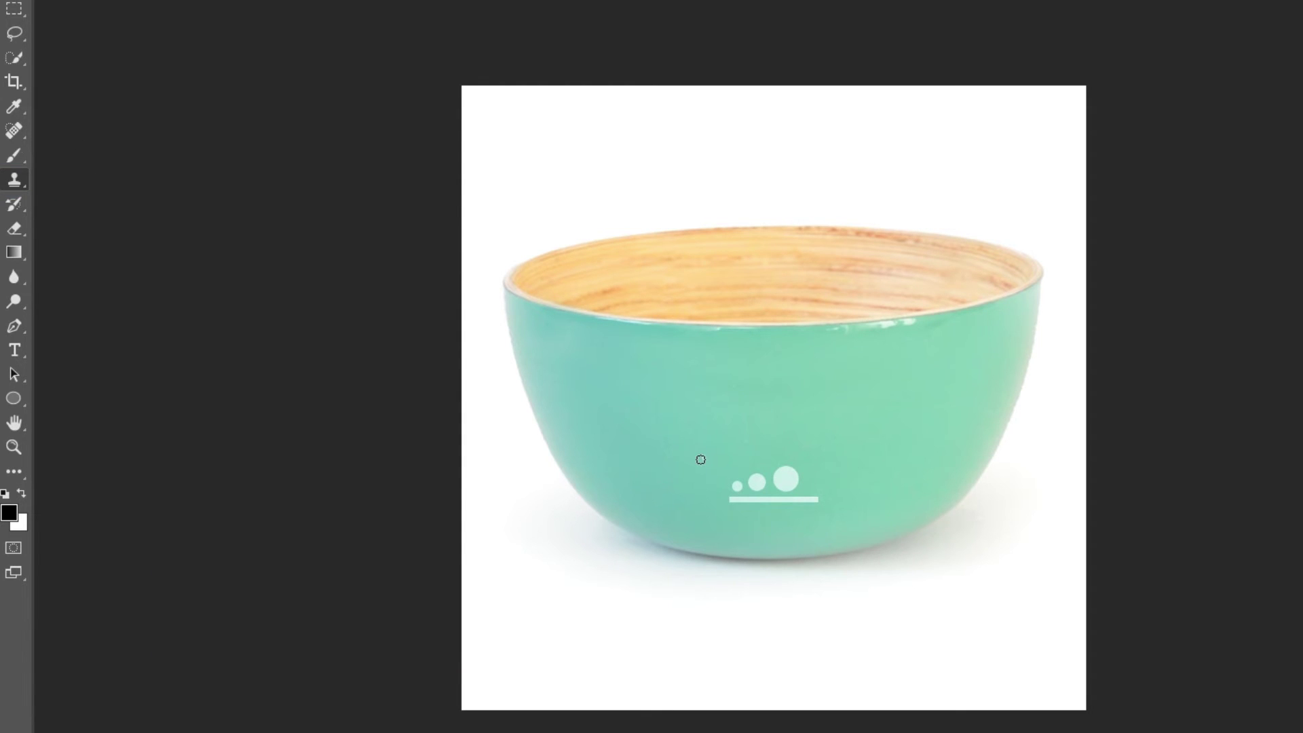
pyautogui.rightClick(548, 438)
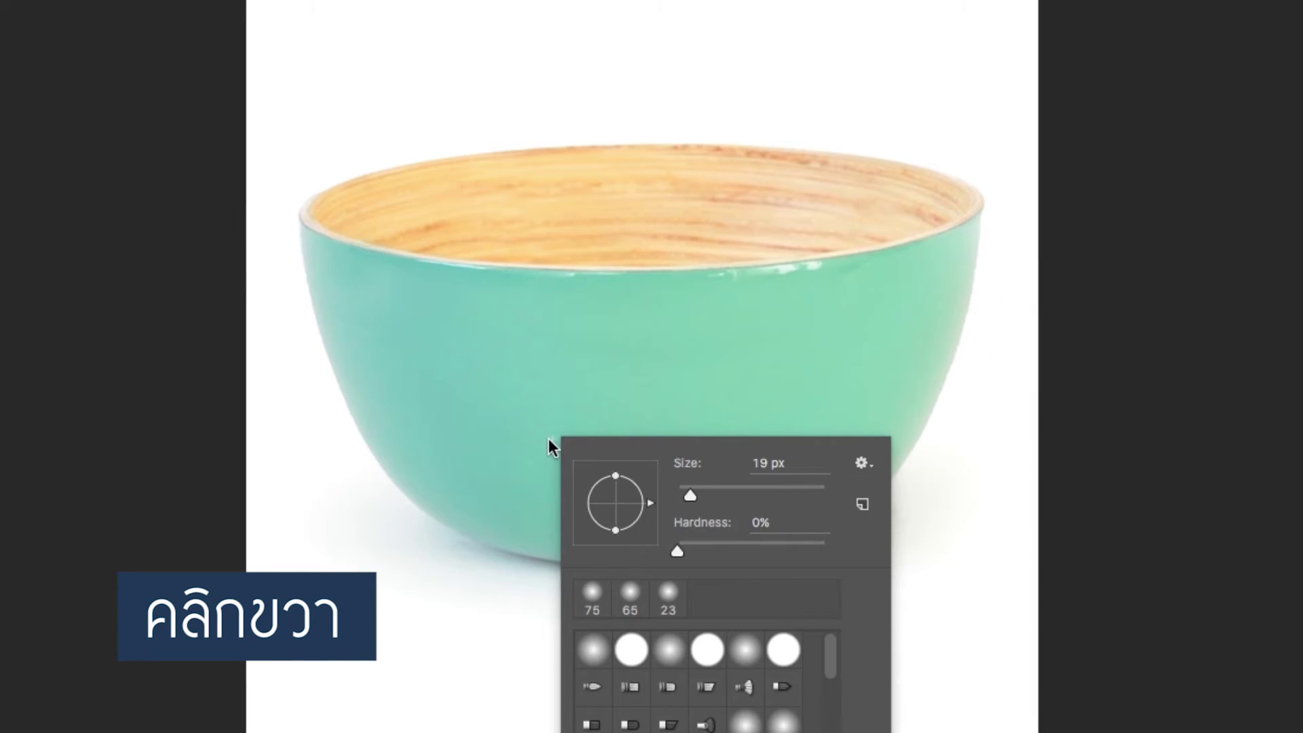
pyautogui.moveTo(702, 494); pyautogui.dragTo(723, 493)
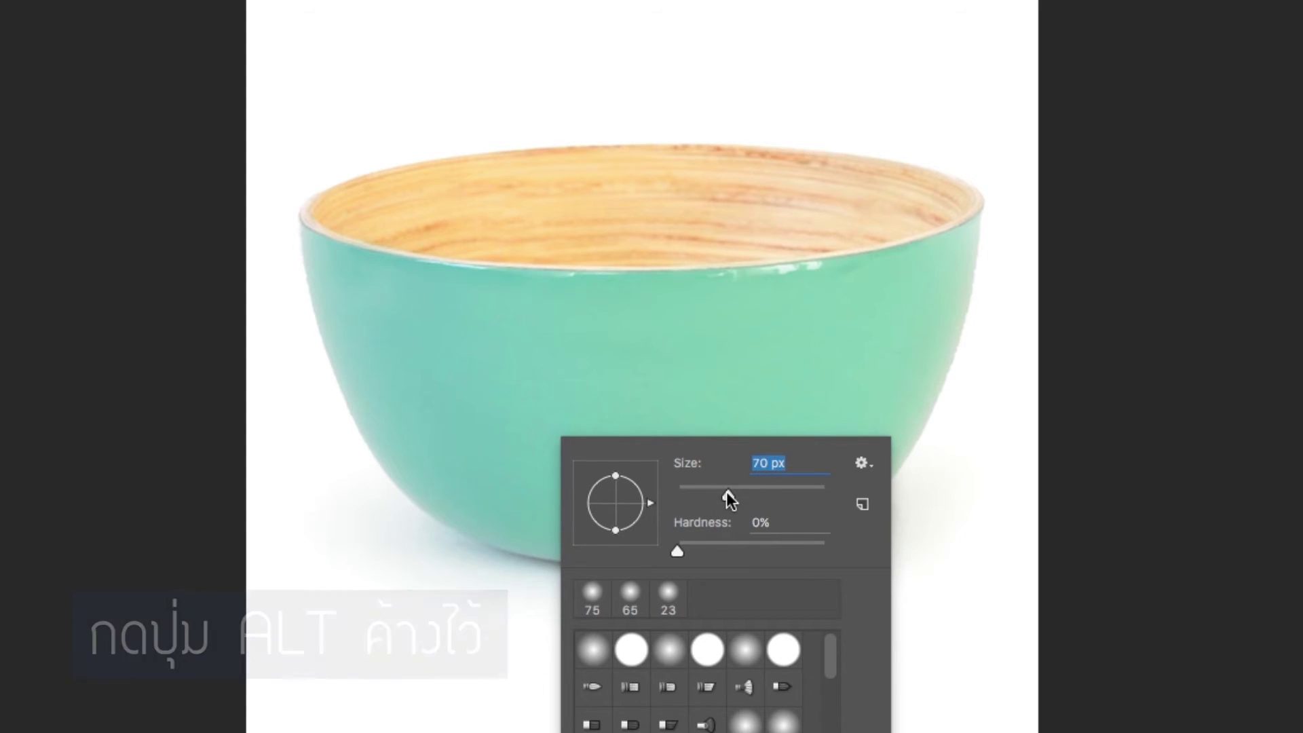
pyautogui.press('Return')
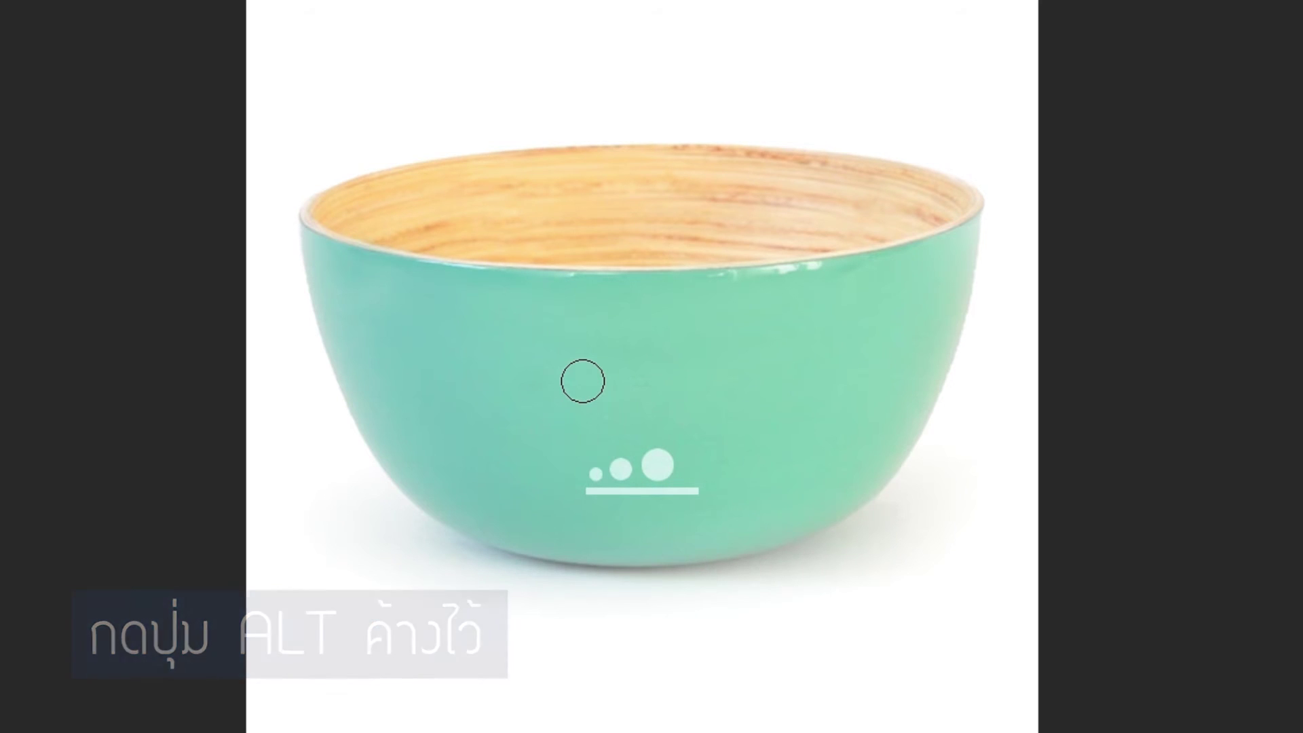
pyautogui.click(590, 479)
pyautogui.moveTo(590, 479)
pyautogui.mouseDown()
pyautogui.moveTo(682, 479)
pyautogui.moveTo(657, 458)
pyautogui.mouseUp()
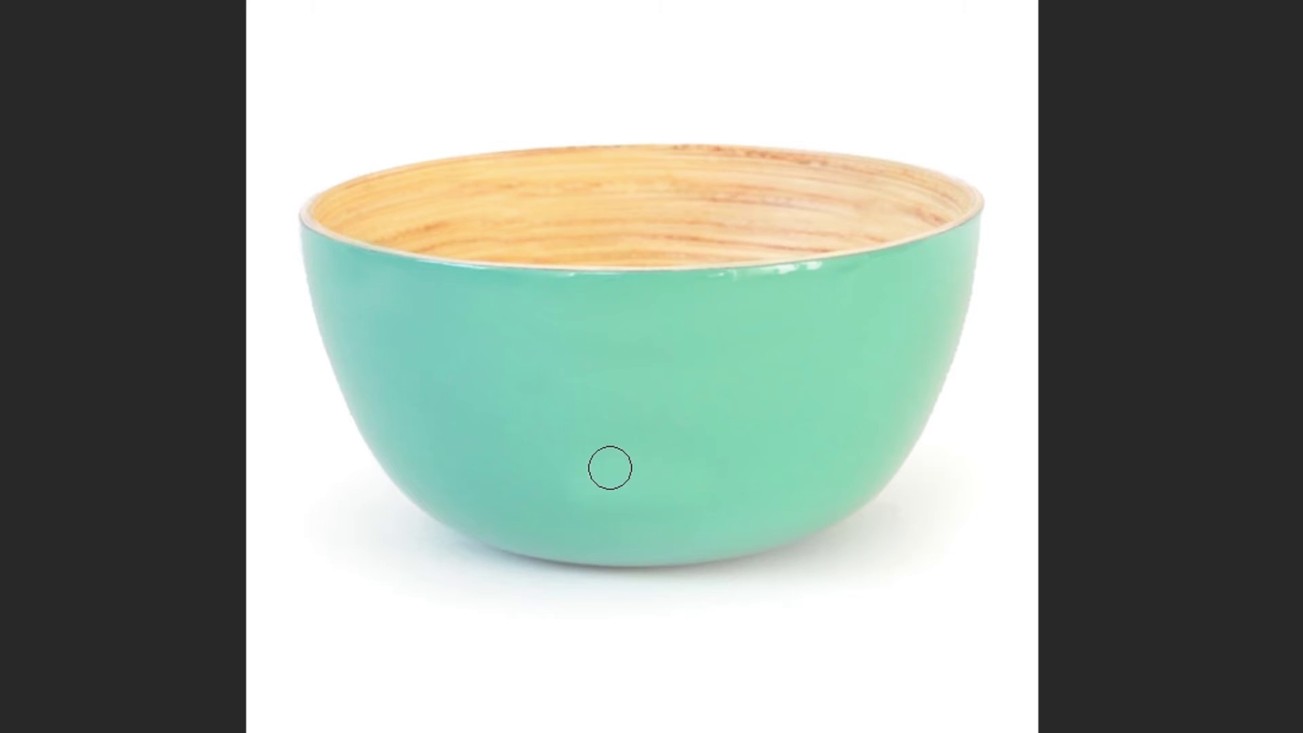
pyautogui.moveTo(590, 486); pyautogui.dragTo(673, 486)
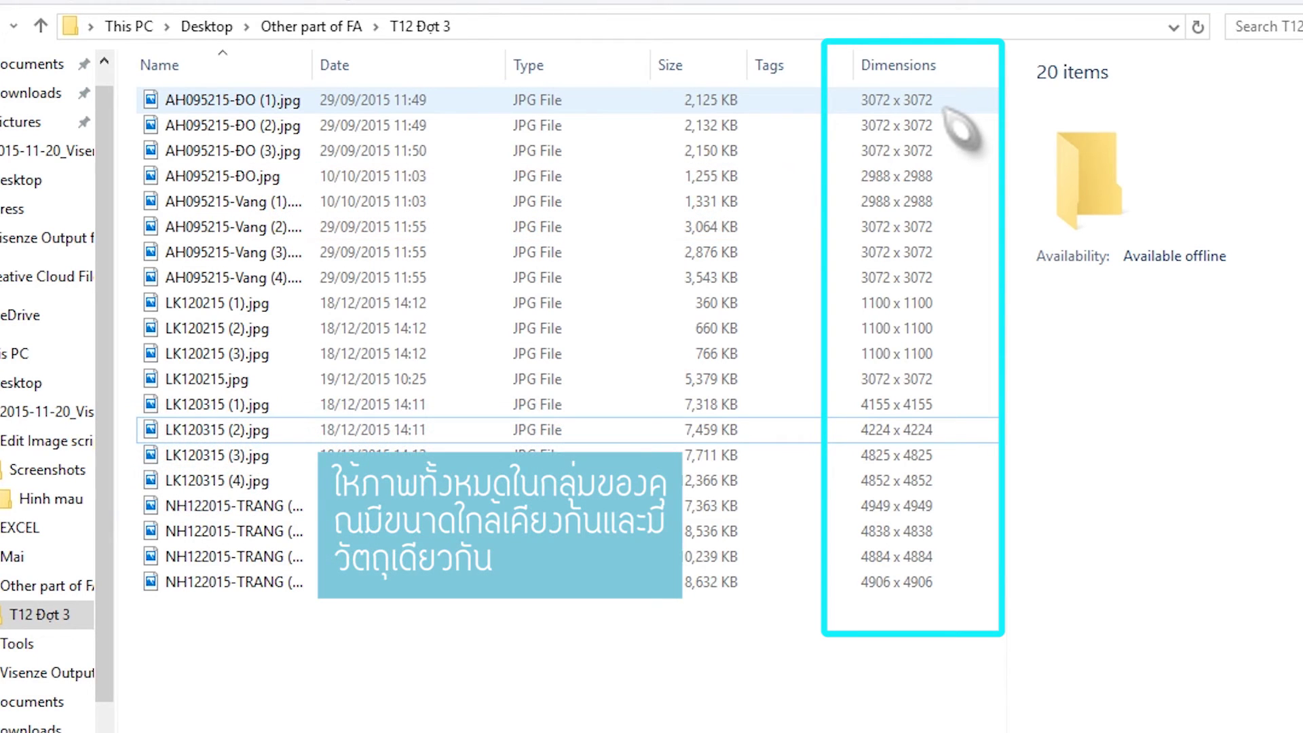
# - Check the AH095215-ĐO photos' dimensions, then open AH095215-ĐO (1).jpg in Photoshop
pyautogui.click(940, 101)
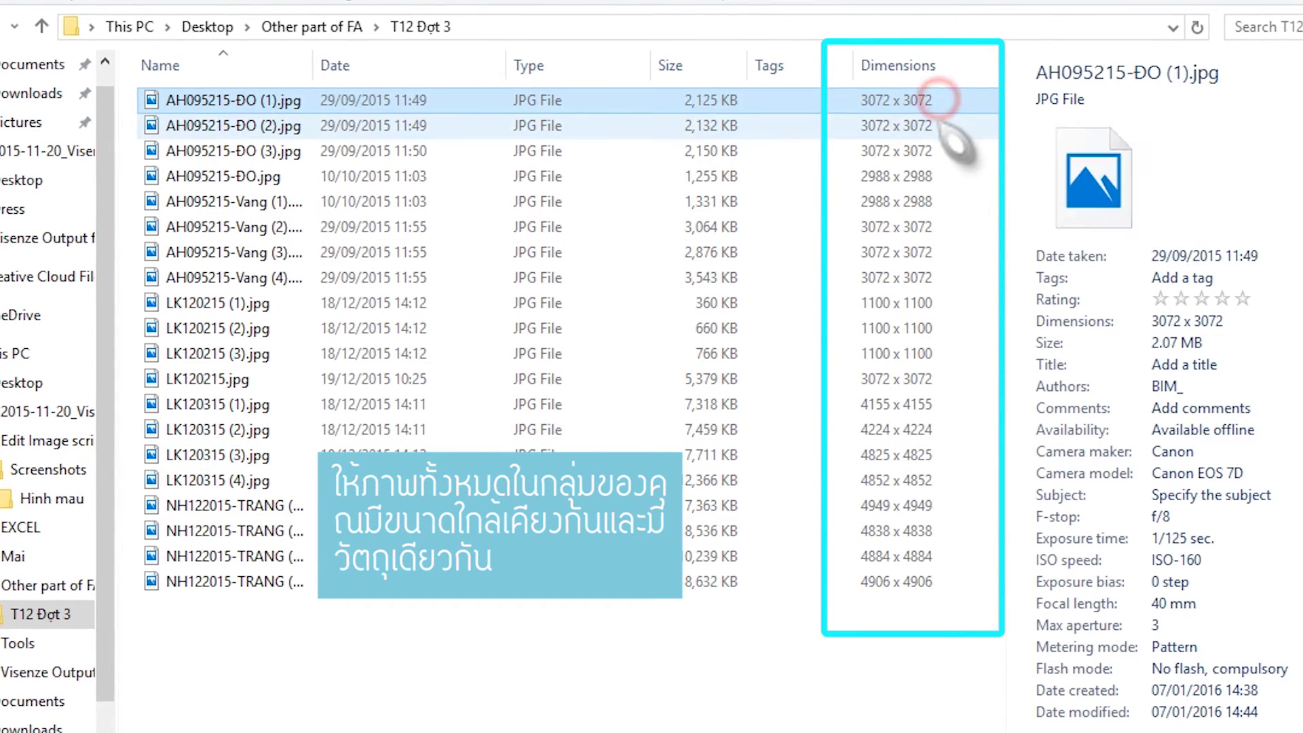
pyautogui.click(938, 125)
pyautogui.click(936, 150)
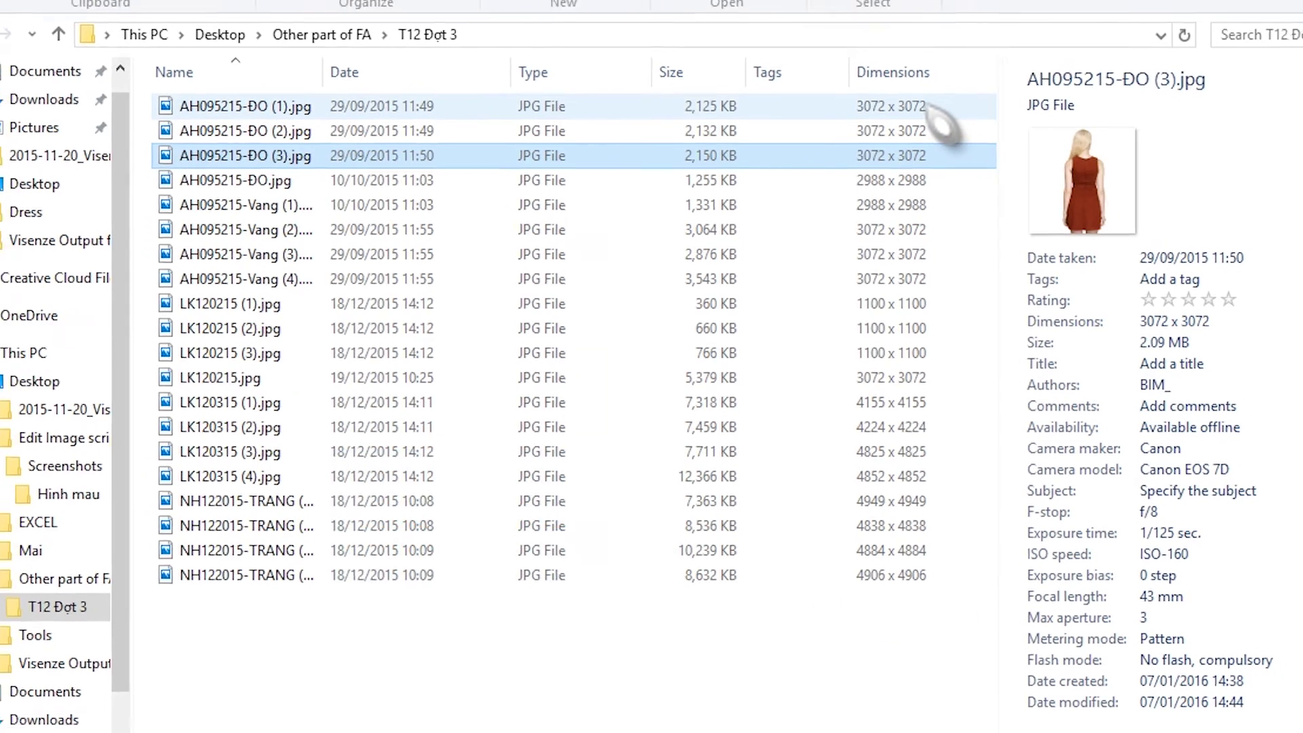
pyautogui.click(937, 108)
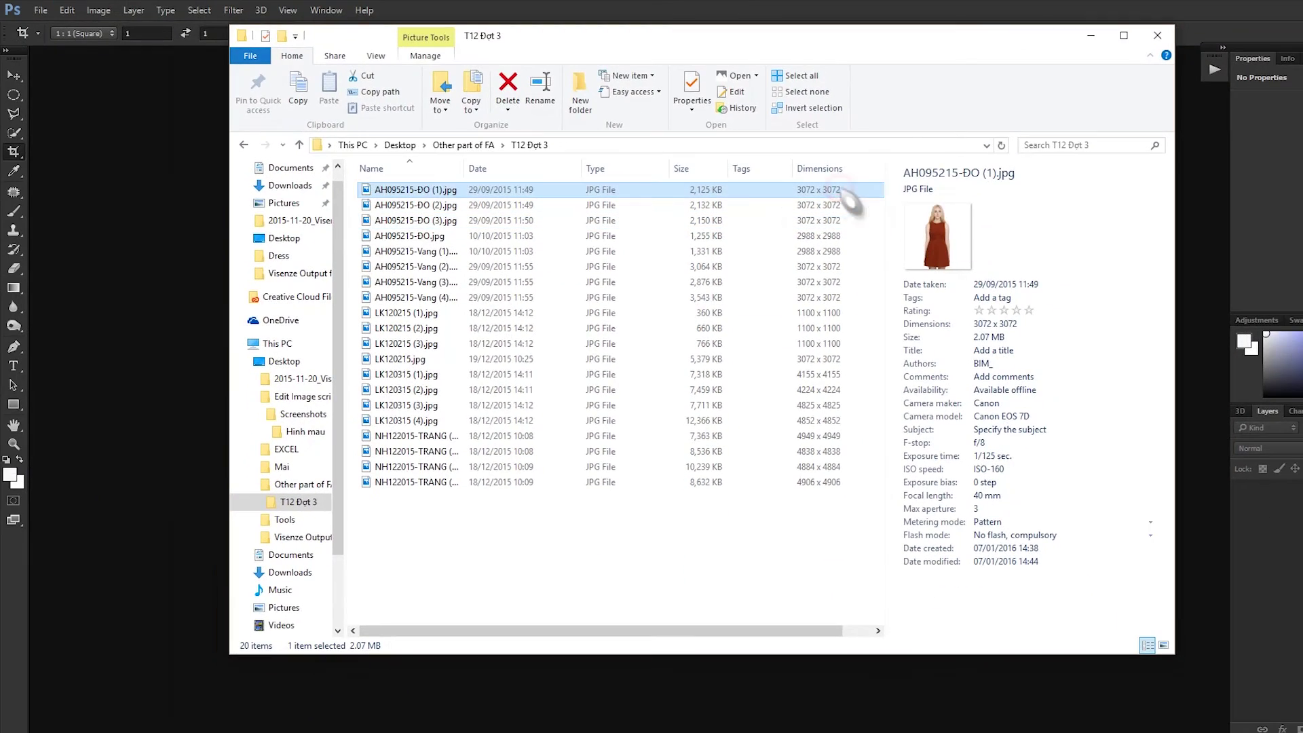
pyautogui.moveTo(413, 190); pyautogui.dragTo(166, 245)
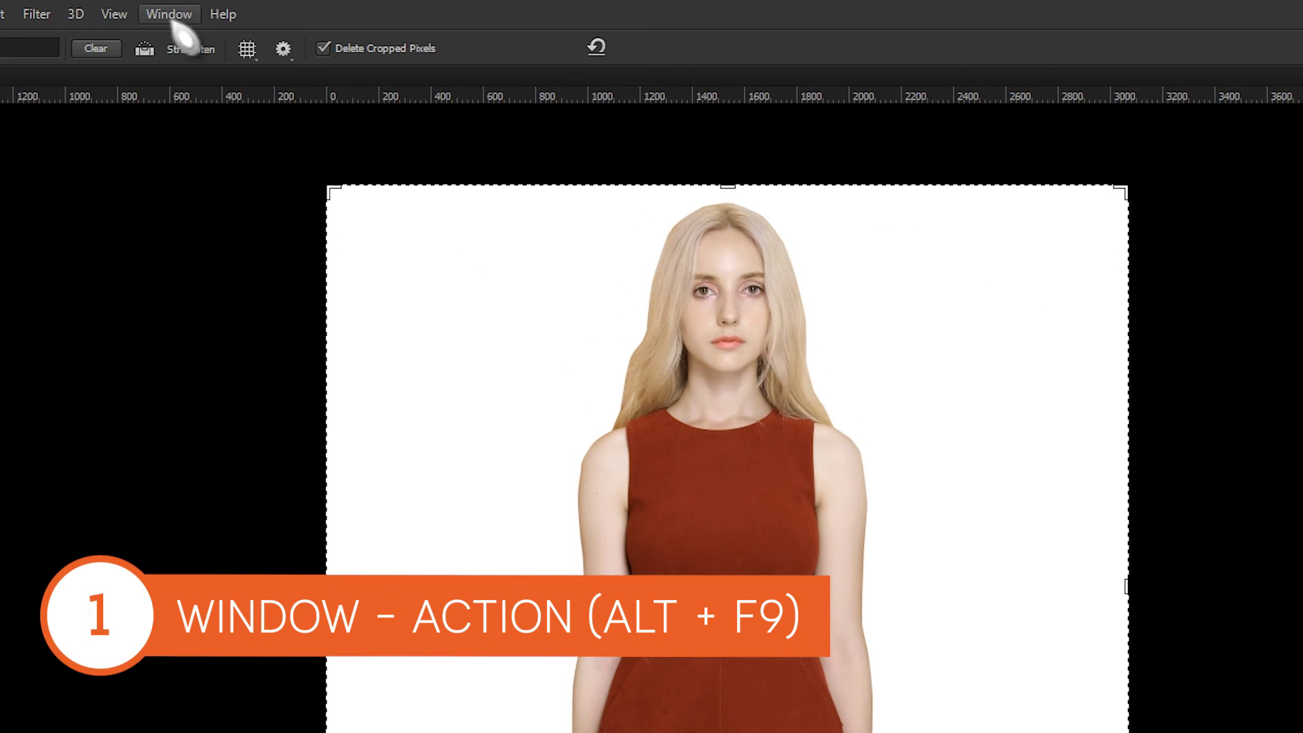
# - Show the Actions panel from the Window menu
pyautogui.click(166, 18)
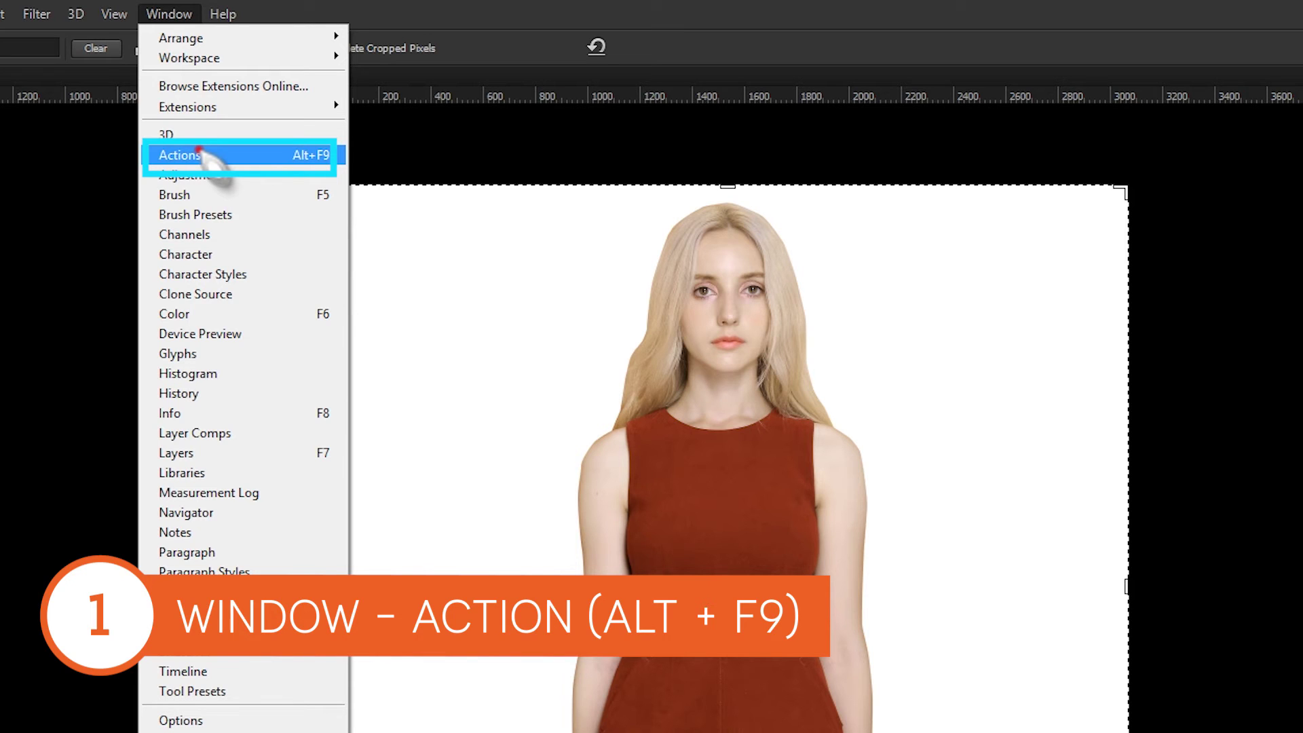
pyautogui.click(203, 156)
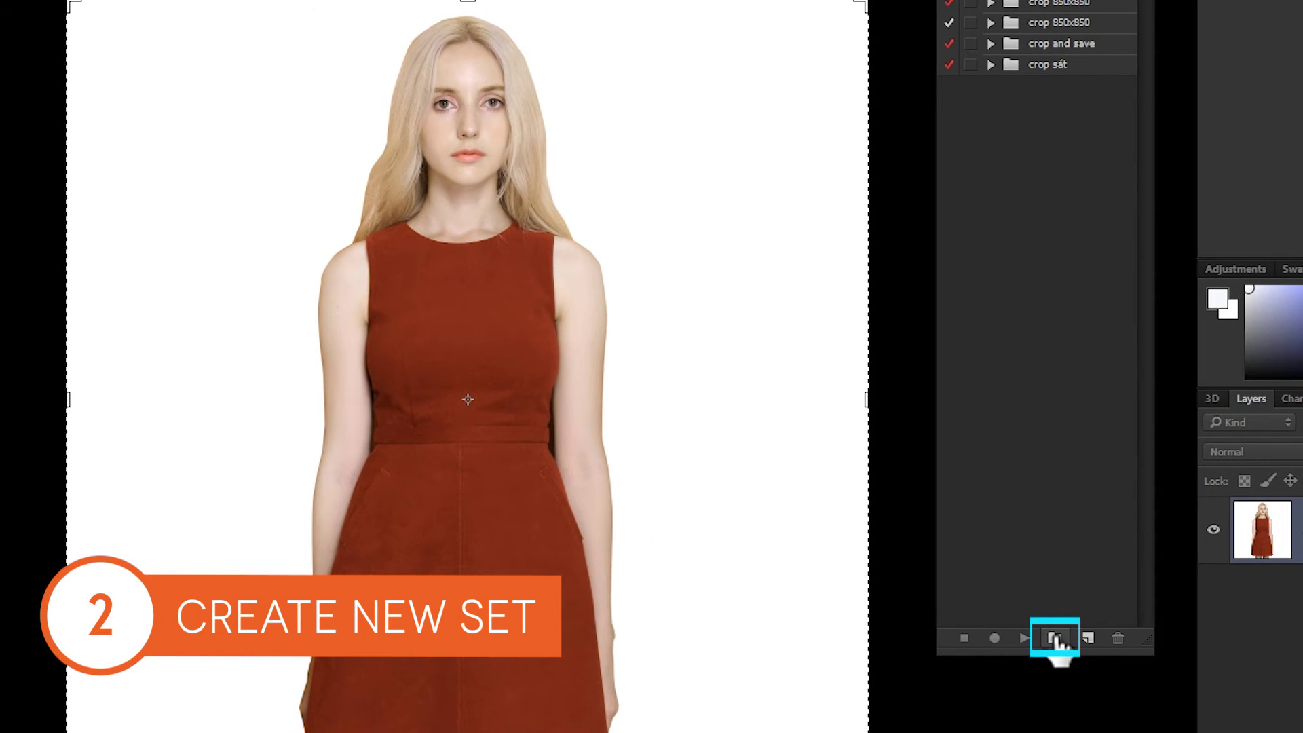
# - Add a 'Resize Image' action set and start recording a 'Resize Image' action in it
pyautogui.click(1054, 638)
pyautogui.write('Resize Image')
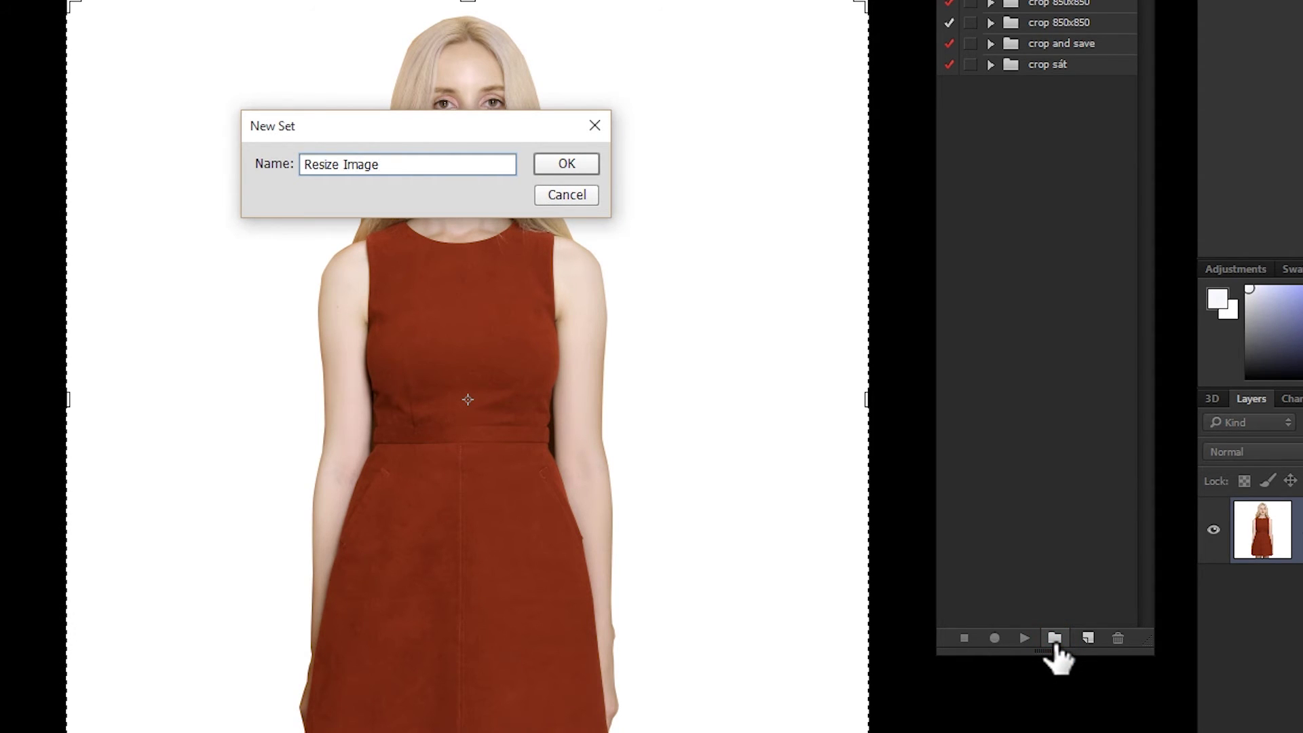
pyautogui.press('Return')
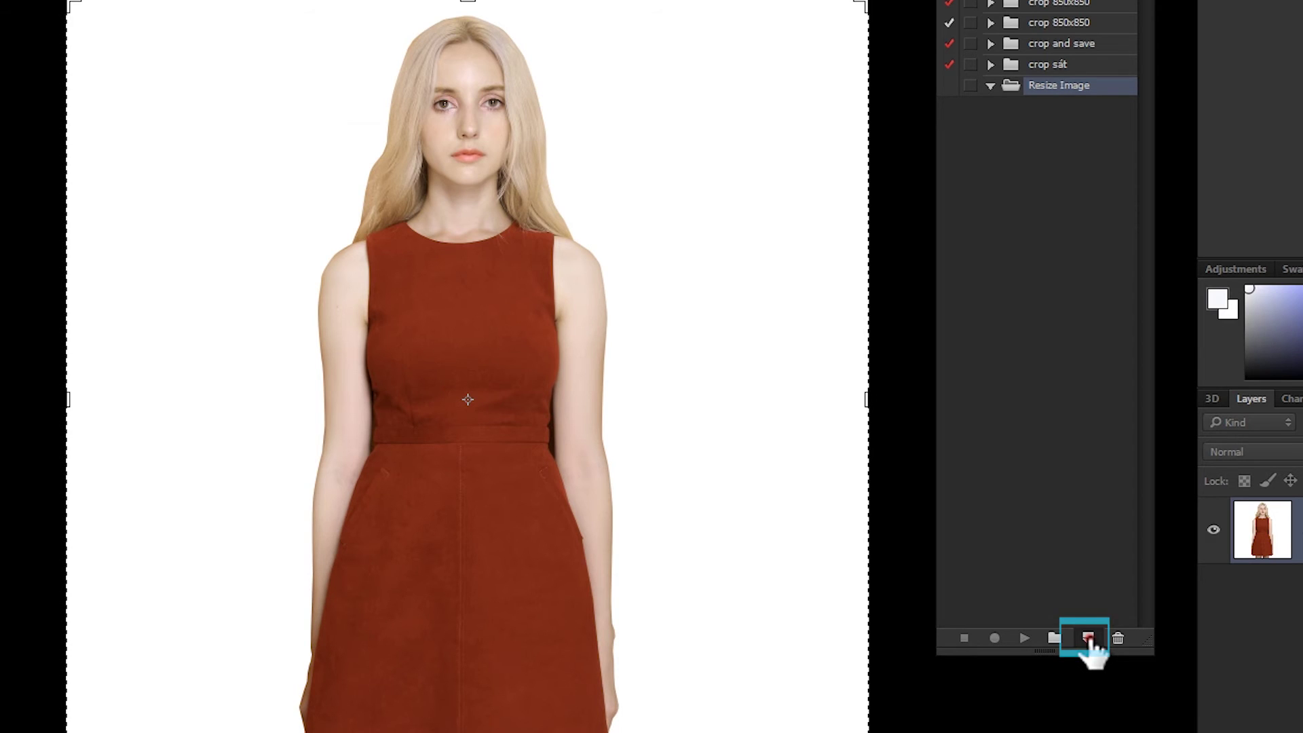
pyautogui.click(1088, 638)
pyautogui.write('Resize Ima')
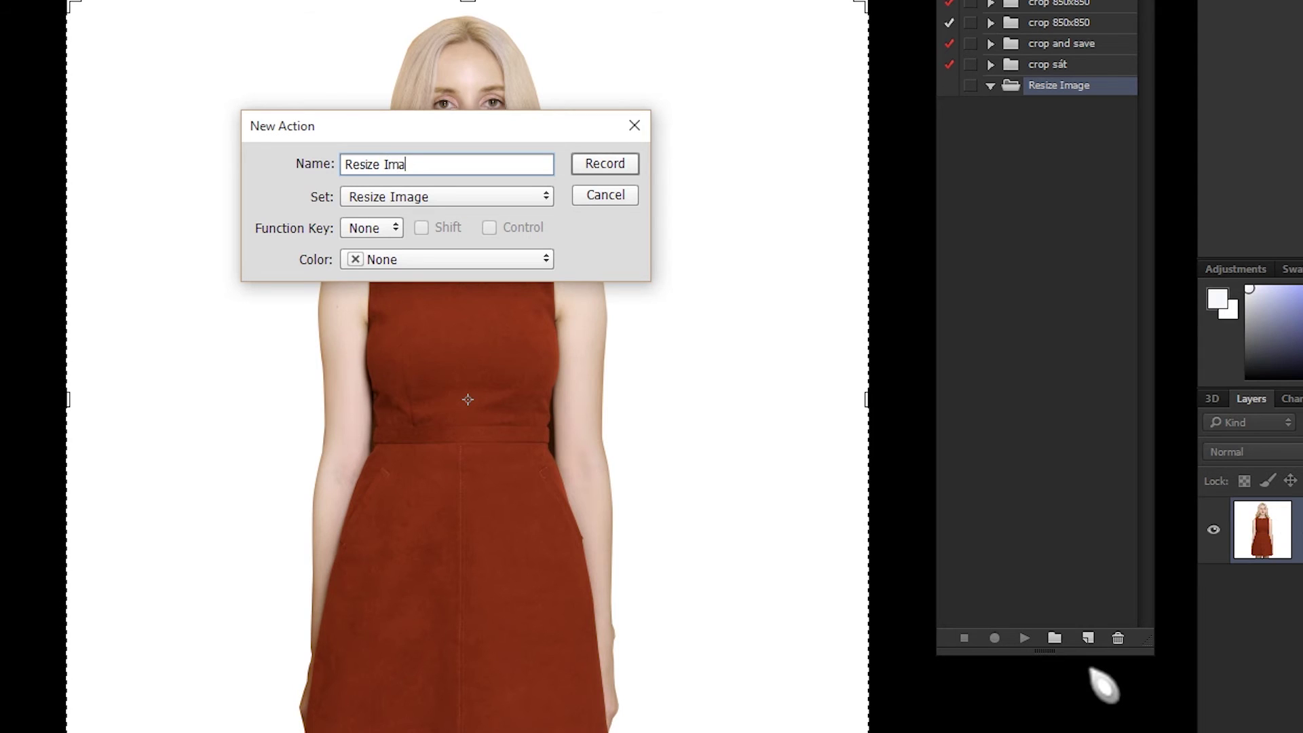
pyautogui.click(605, 165)
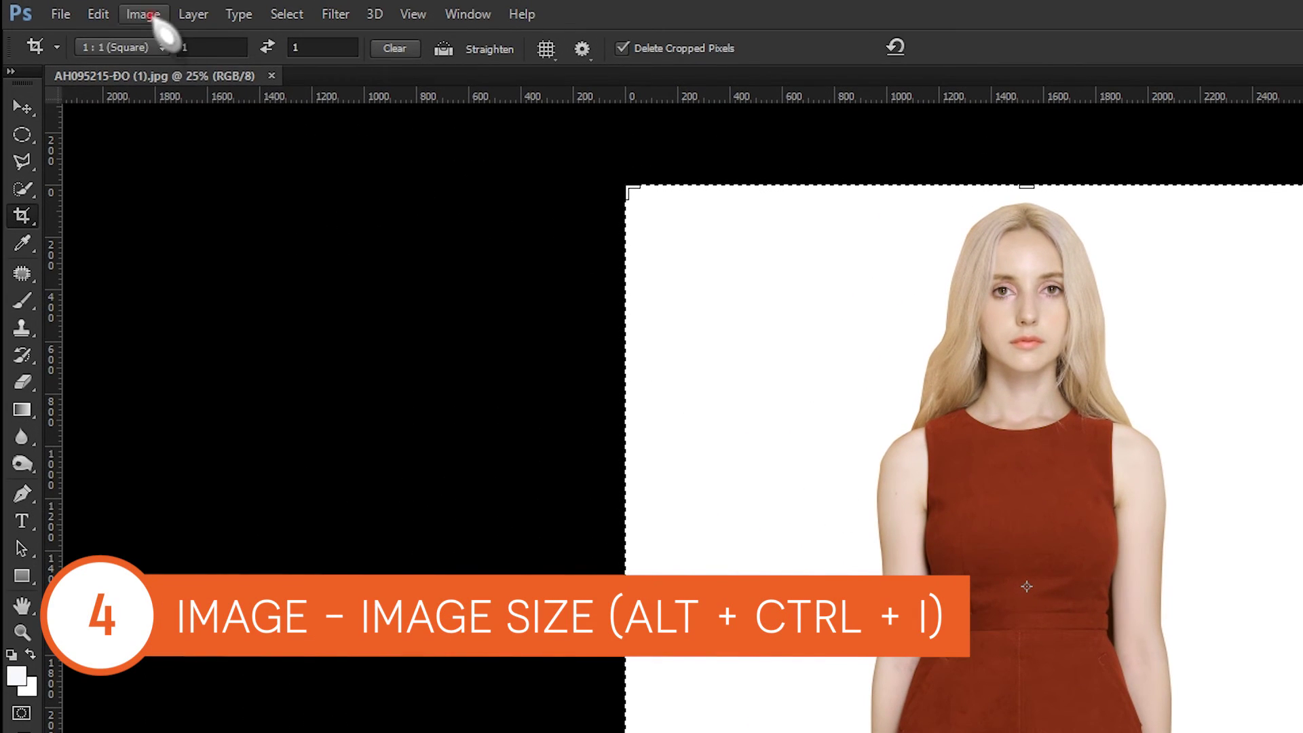
# - Set the red-dress photo's Image Size to 850 × 850 pixels
pyautogui.click(123, 7)
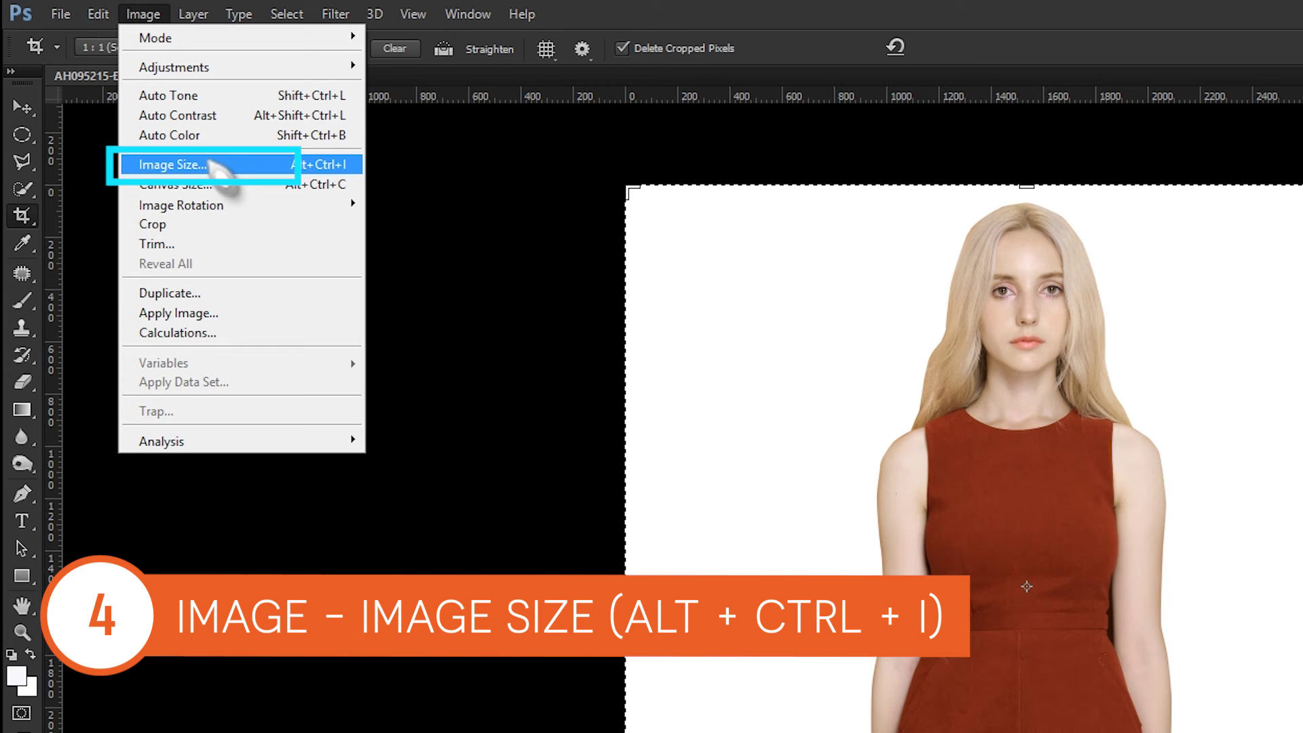
pyautogui.click(210, 165)
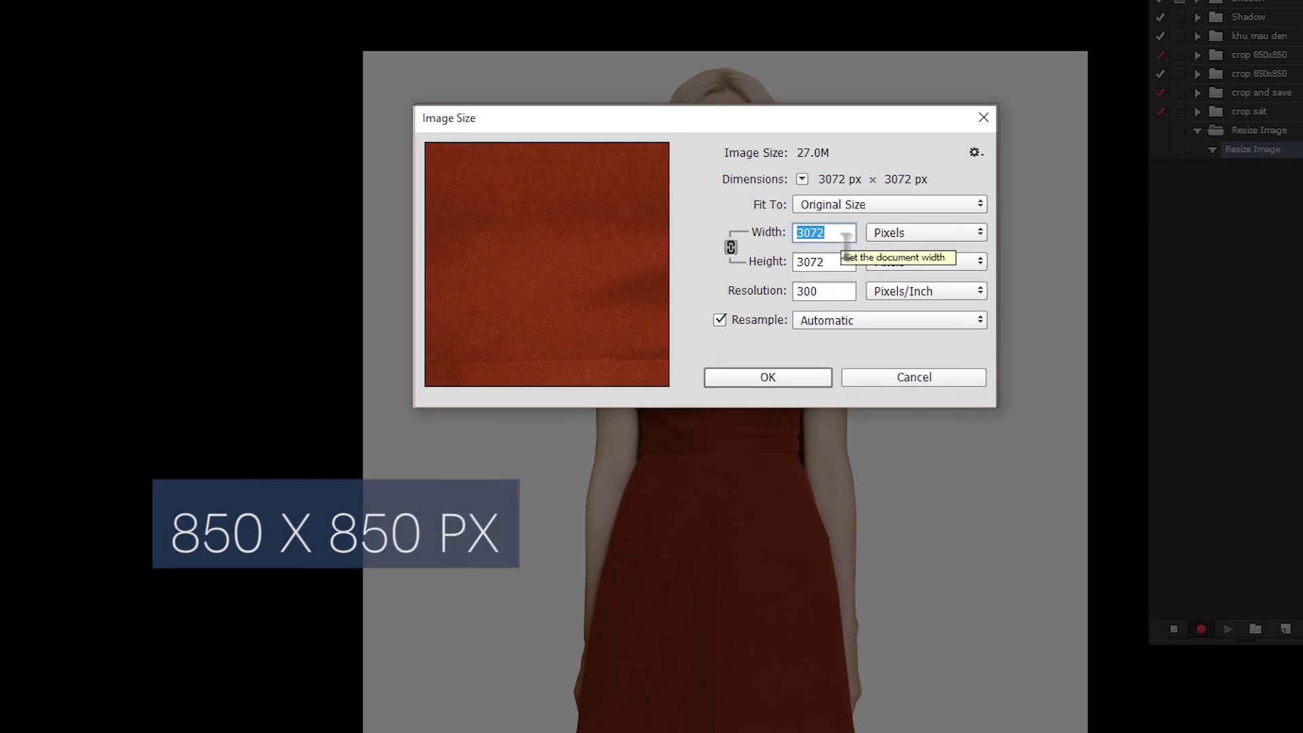
pyautogui.write('850')
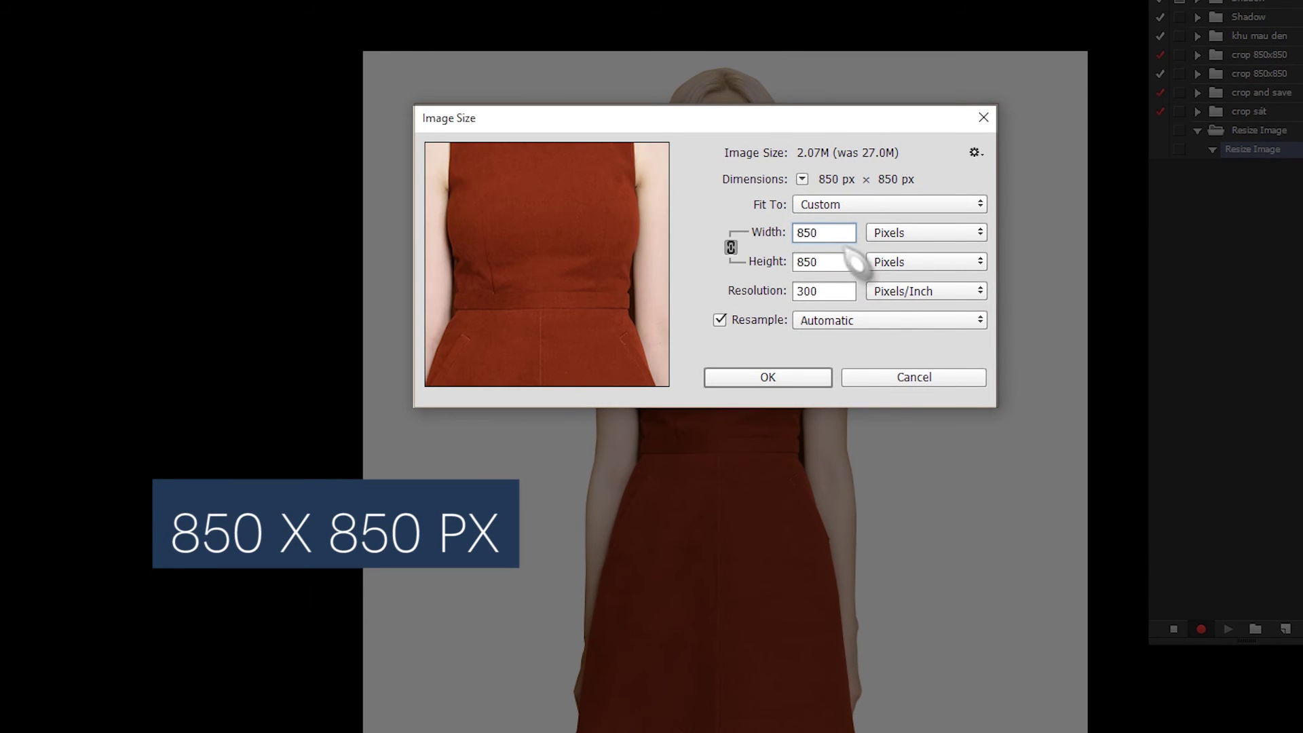
pyautogui.click(818, 382)
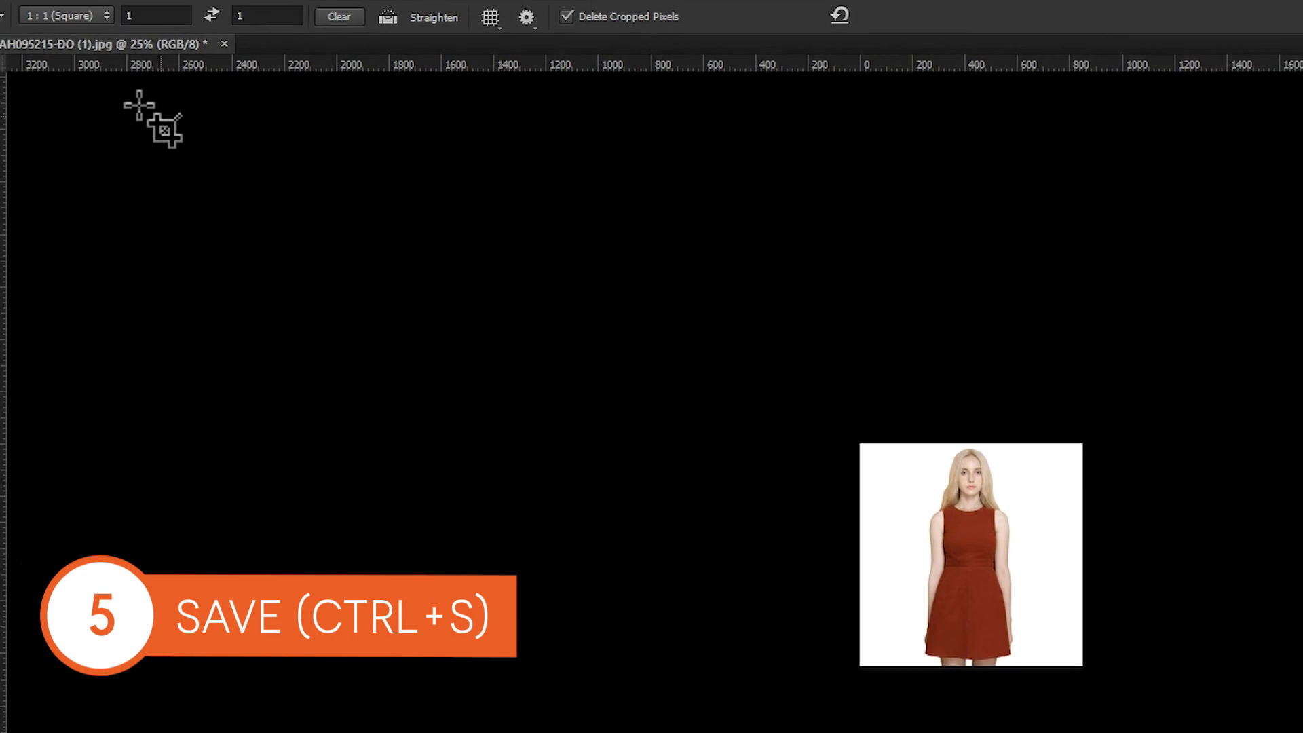
# - Save the resized dress photo and close it, recording both steps
pyautogui.click(60, 14)
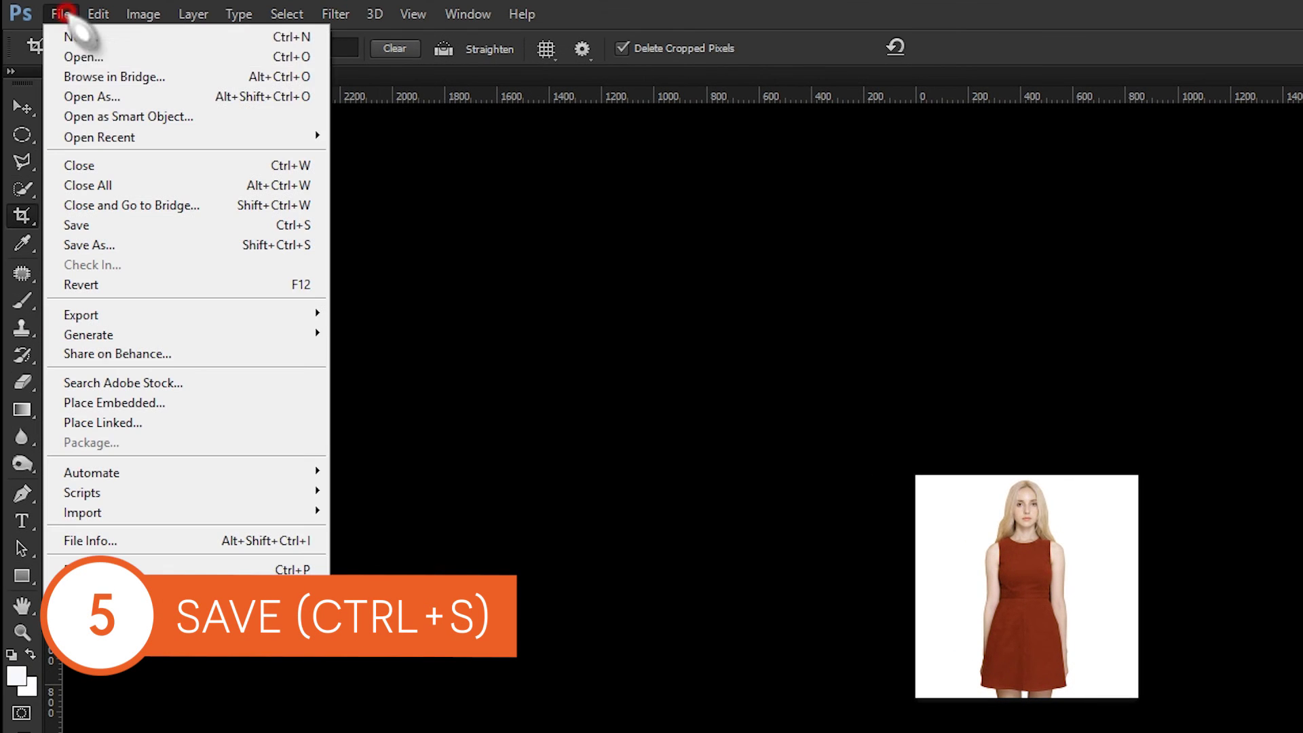
pyautogui.click(168, 225)
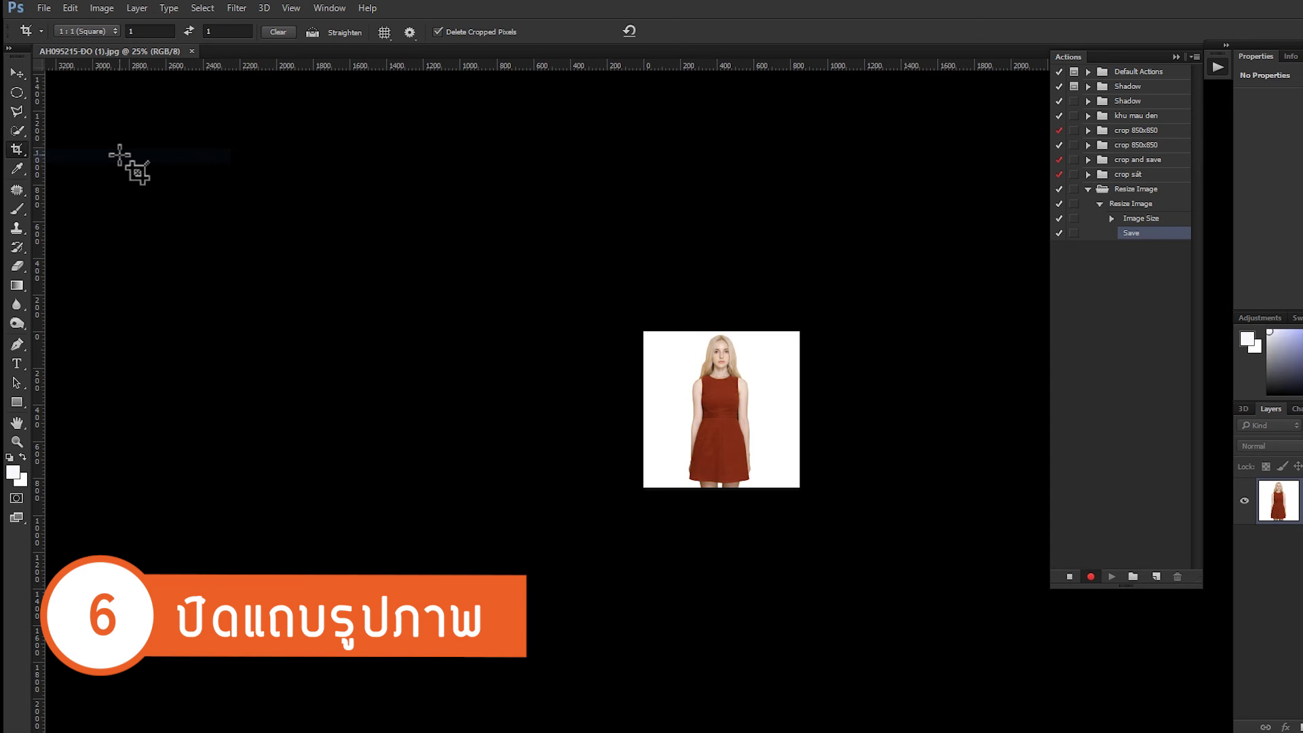
pyautogui.hotkey('ctrl', 'w')
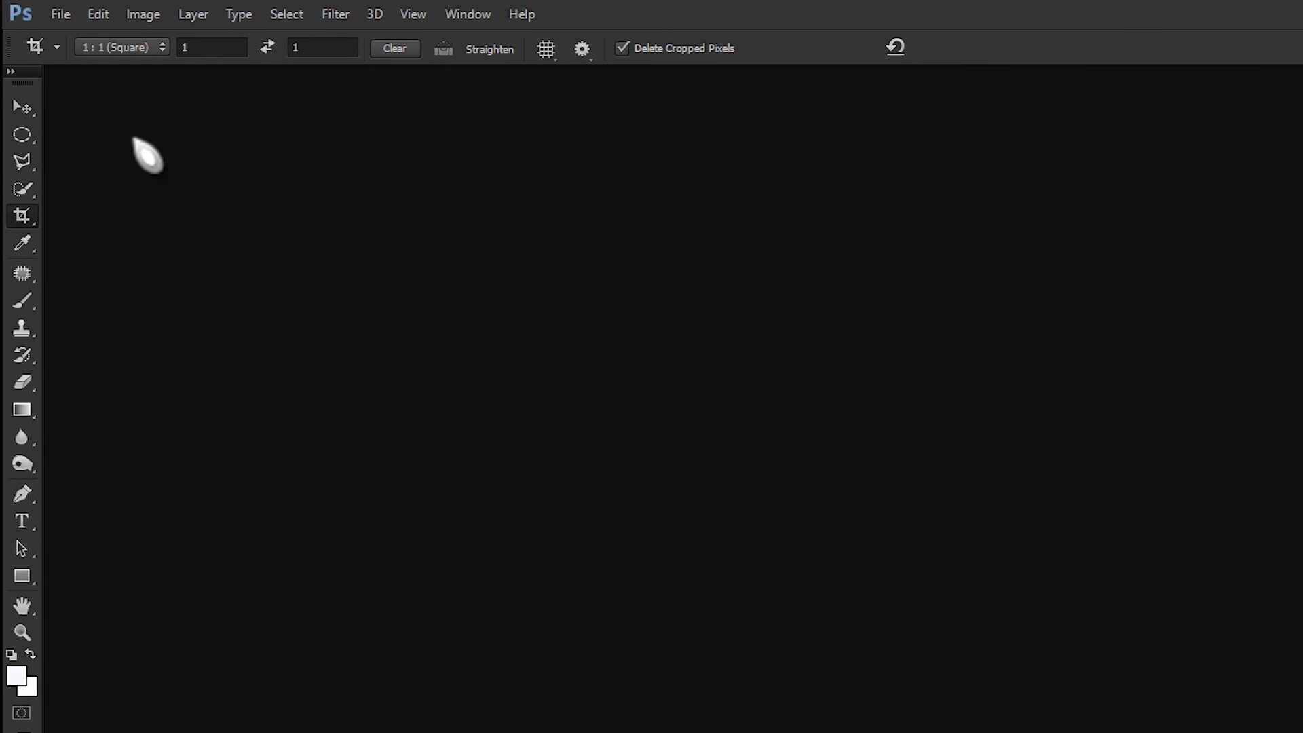
# - In Batch, choose the Resize Image set and the Resize Image action to play
pyautogui.click(60, 13)
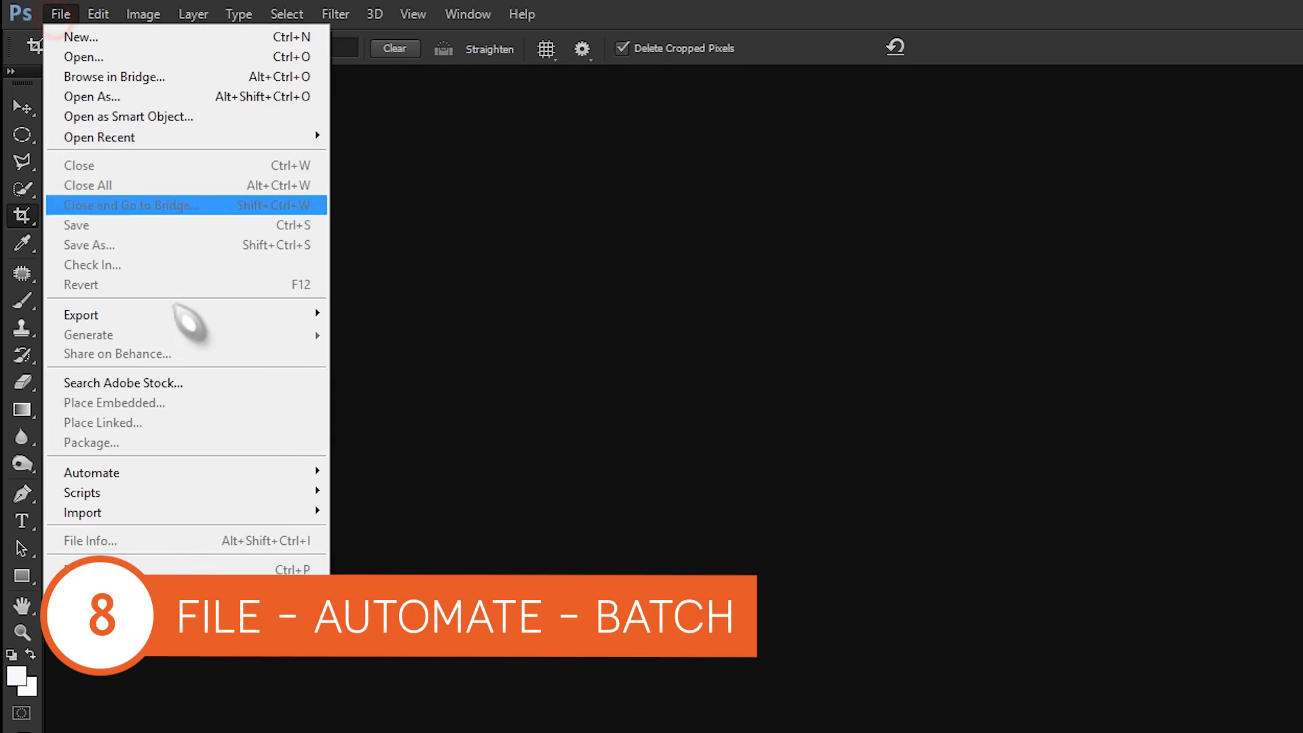
pyautogui.moveTo(183, 472)
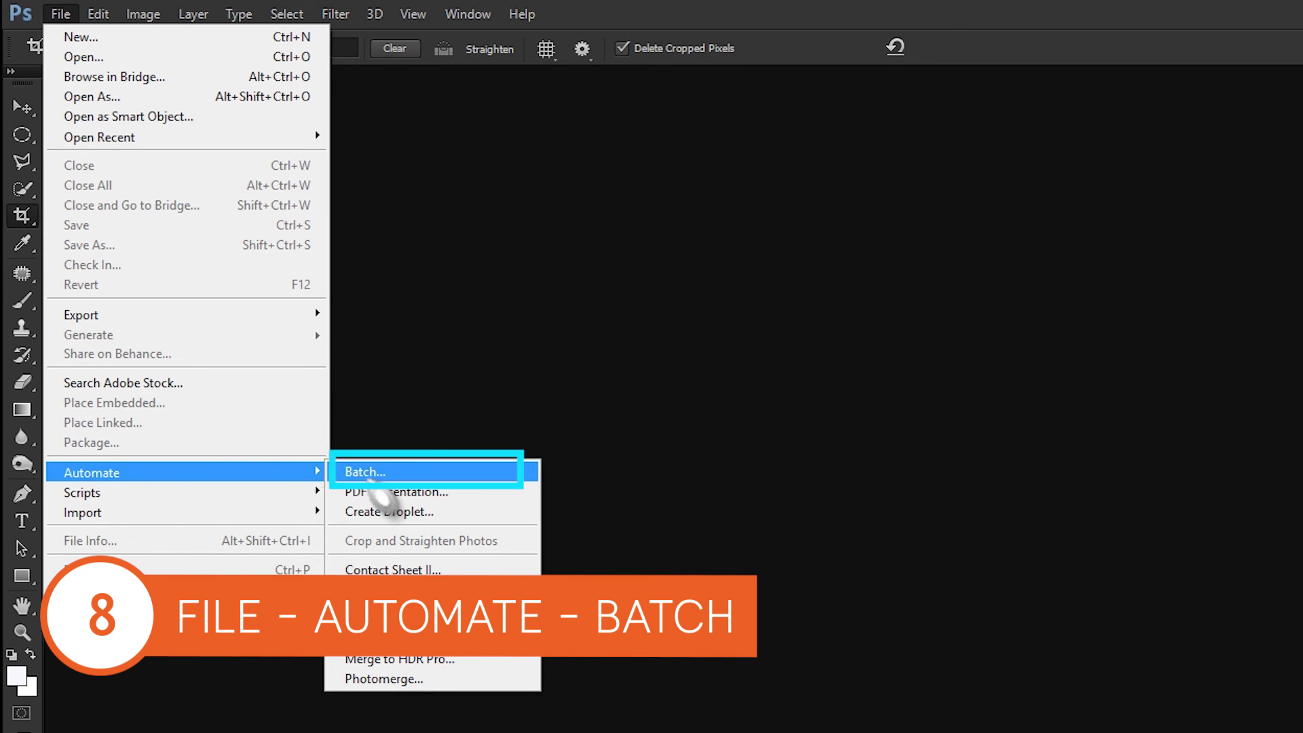
pyautogui.click(375, 476)
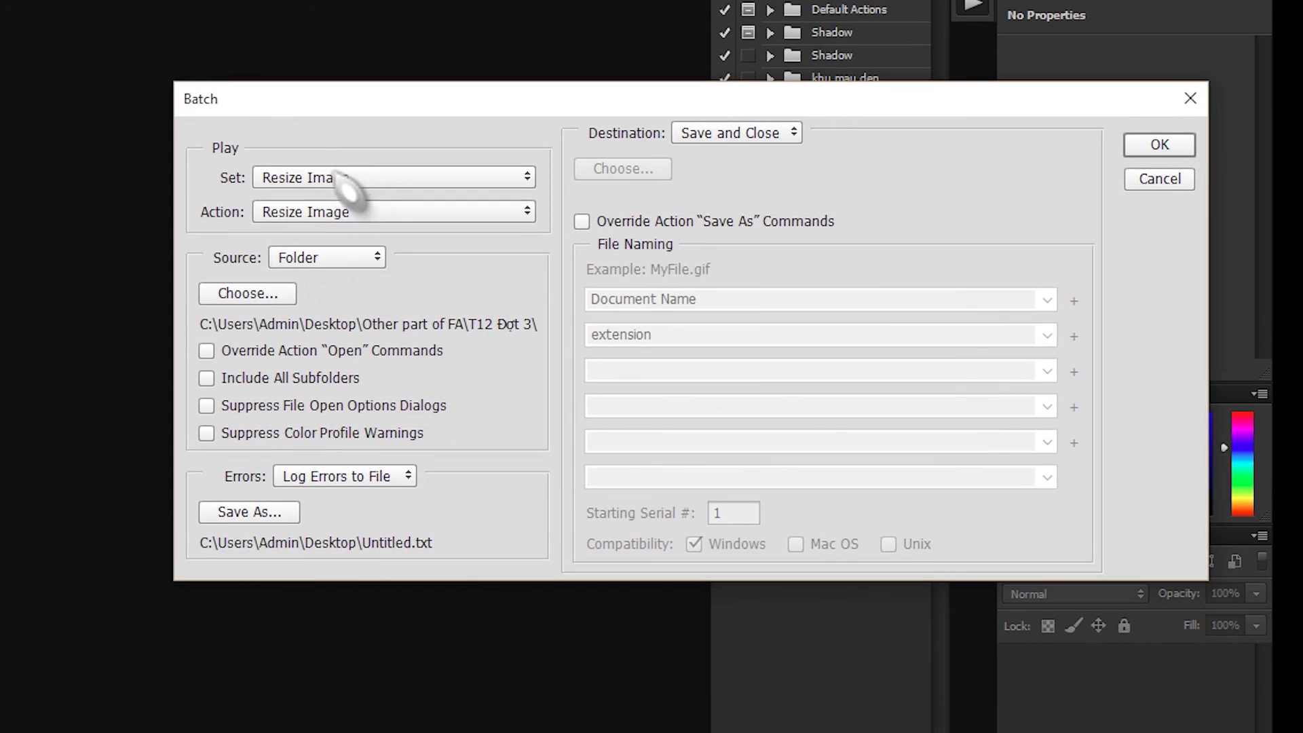
pyautogui.click(335, 176)
pyautogui.click(329, 328)
pyautogui.click(326, 211)
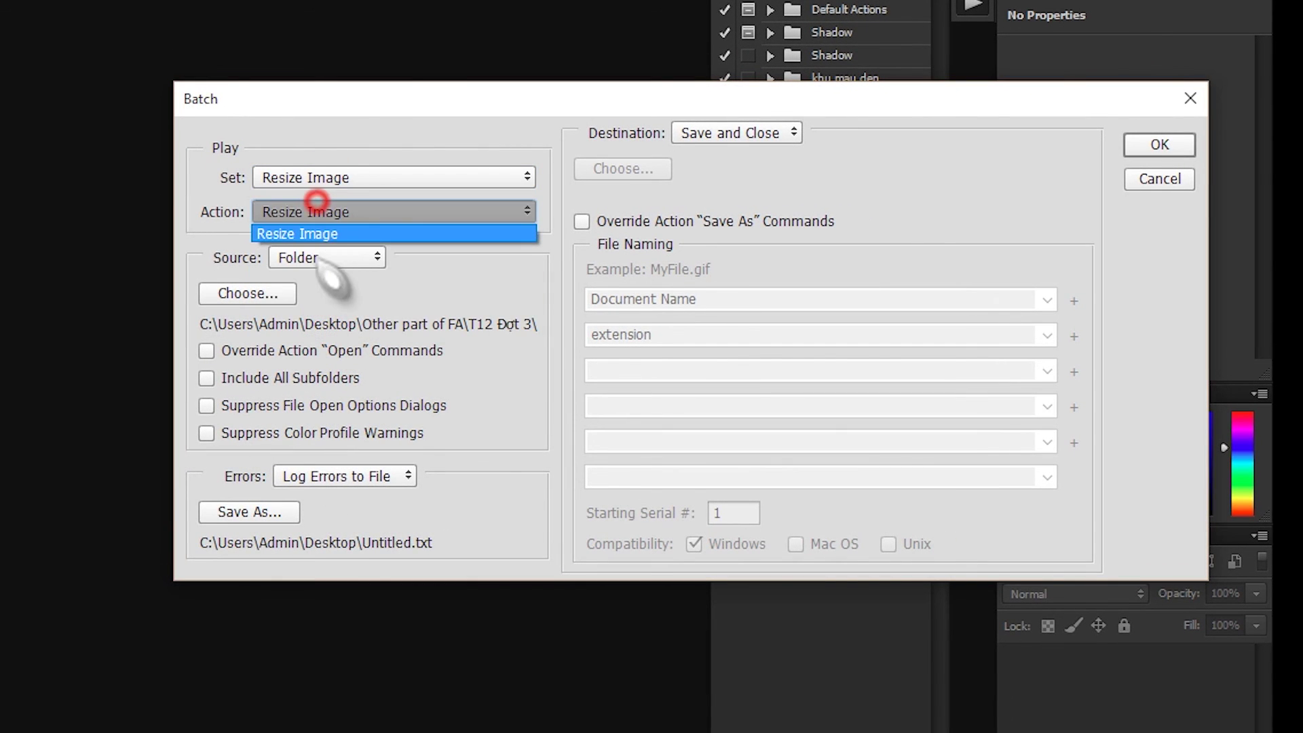
pyautogui.click(326, 231)
# - Use the T12 Đợt 3 folder as source with Save and Close, and run the batch
pyautogui.click(261, 293)
pyautogui.click(198, 554)
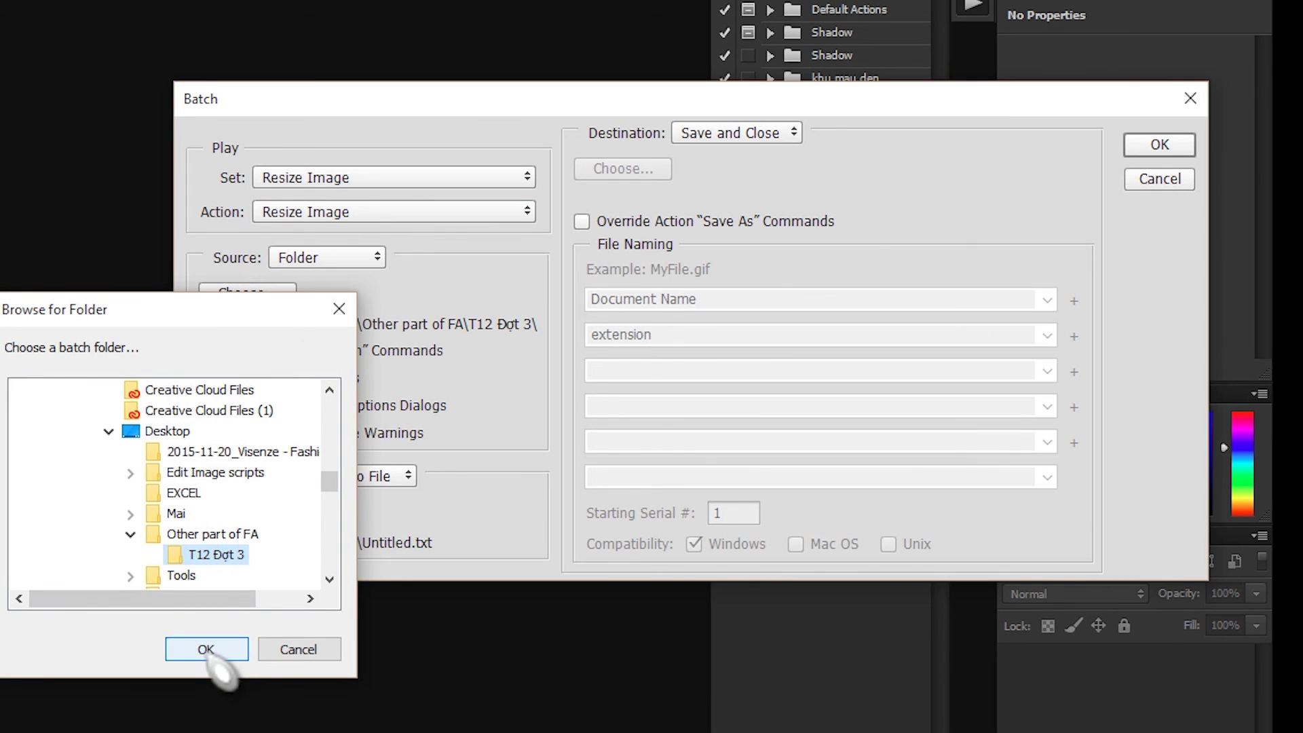
pyautogui.click(207, 648)
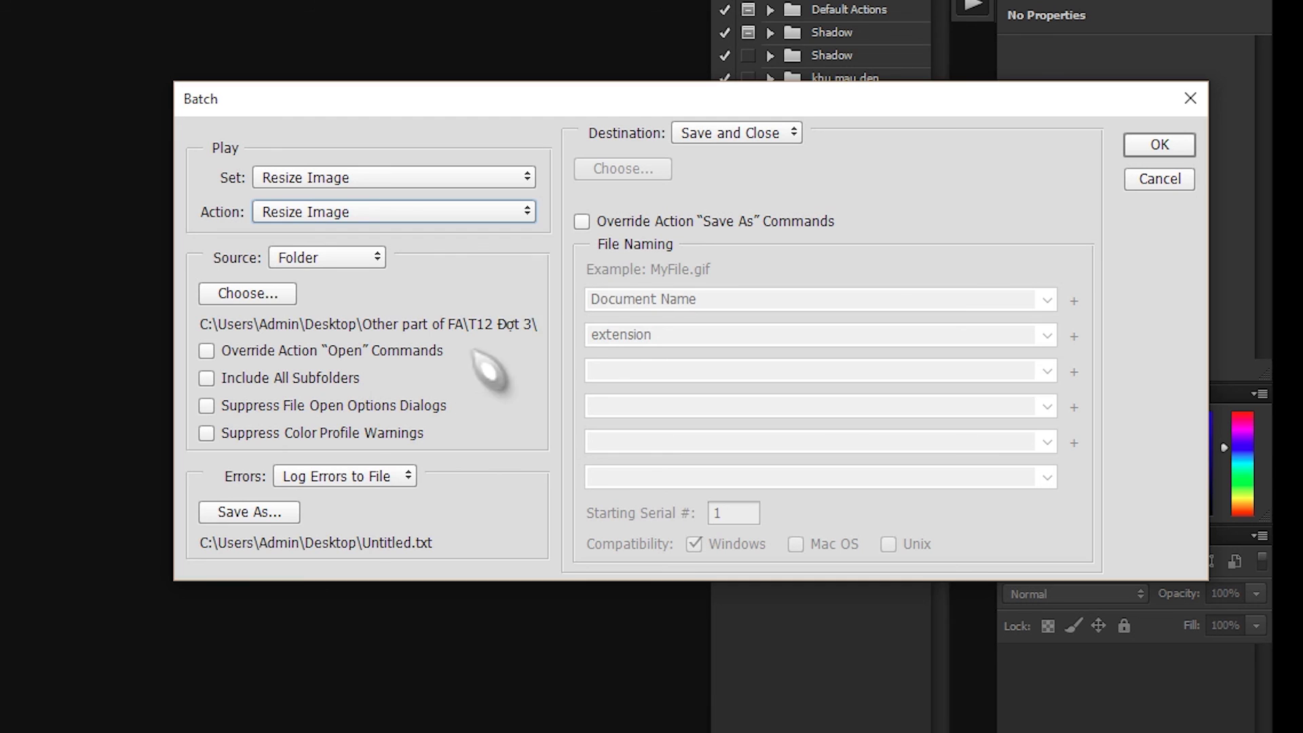
pyautogui.click(776, 131)
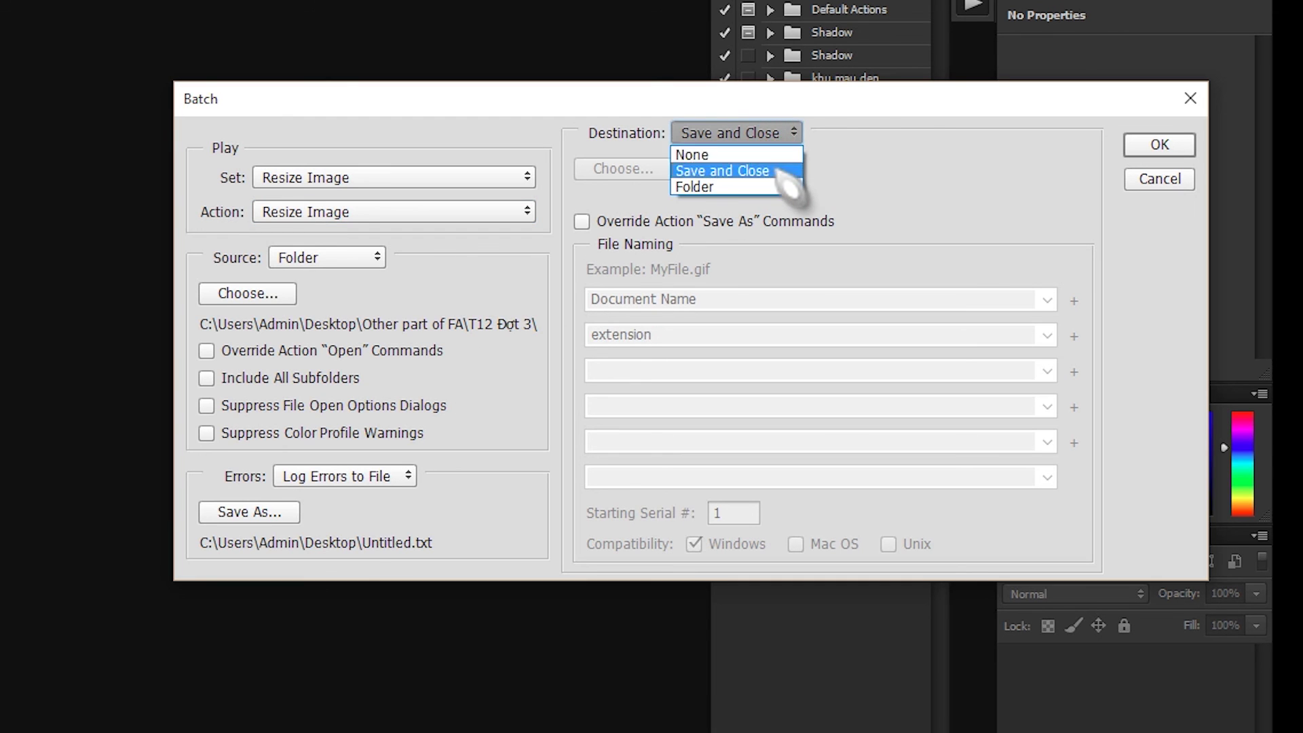
pyautogui.click(774, 170)
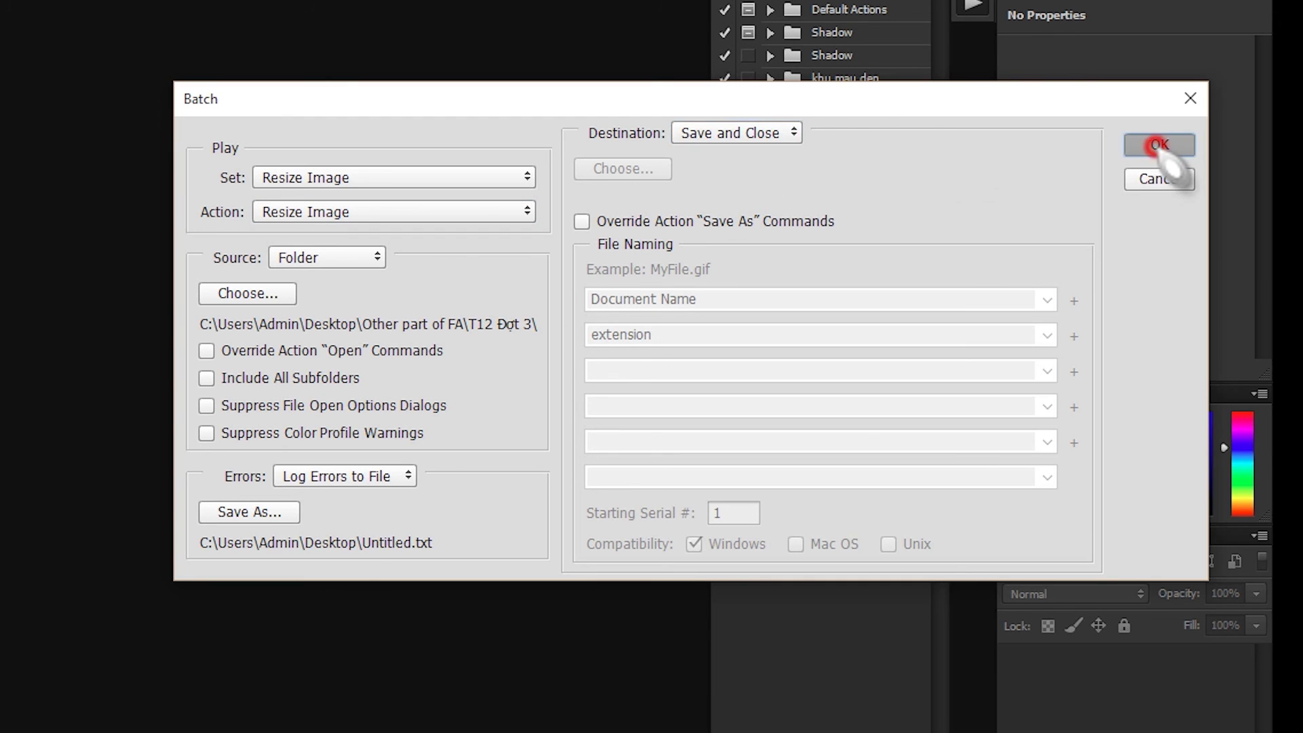
pyautogui.click(1159, 144)
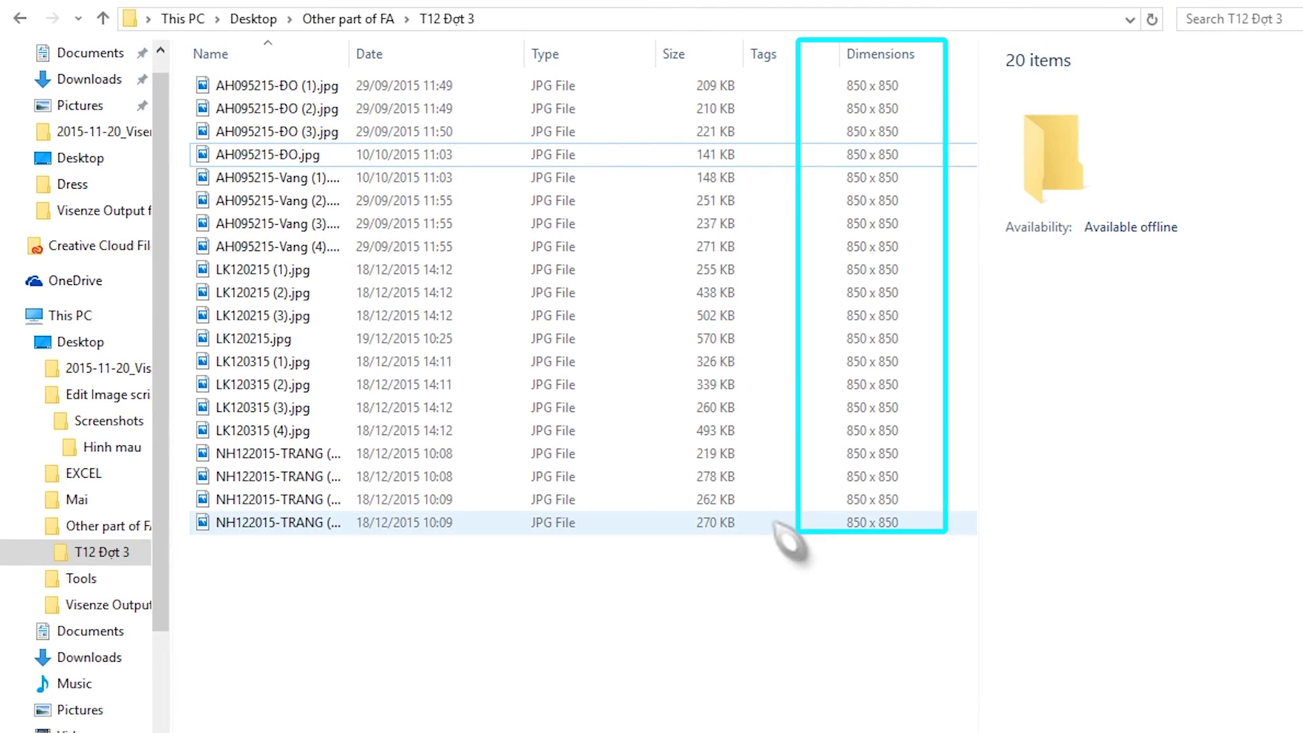
# - Check that T12 Đợt 3 photos such as AH095215-ĐO.jpg now measure 850 × 850
pyautogui.click(905, 87)
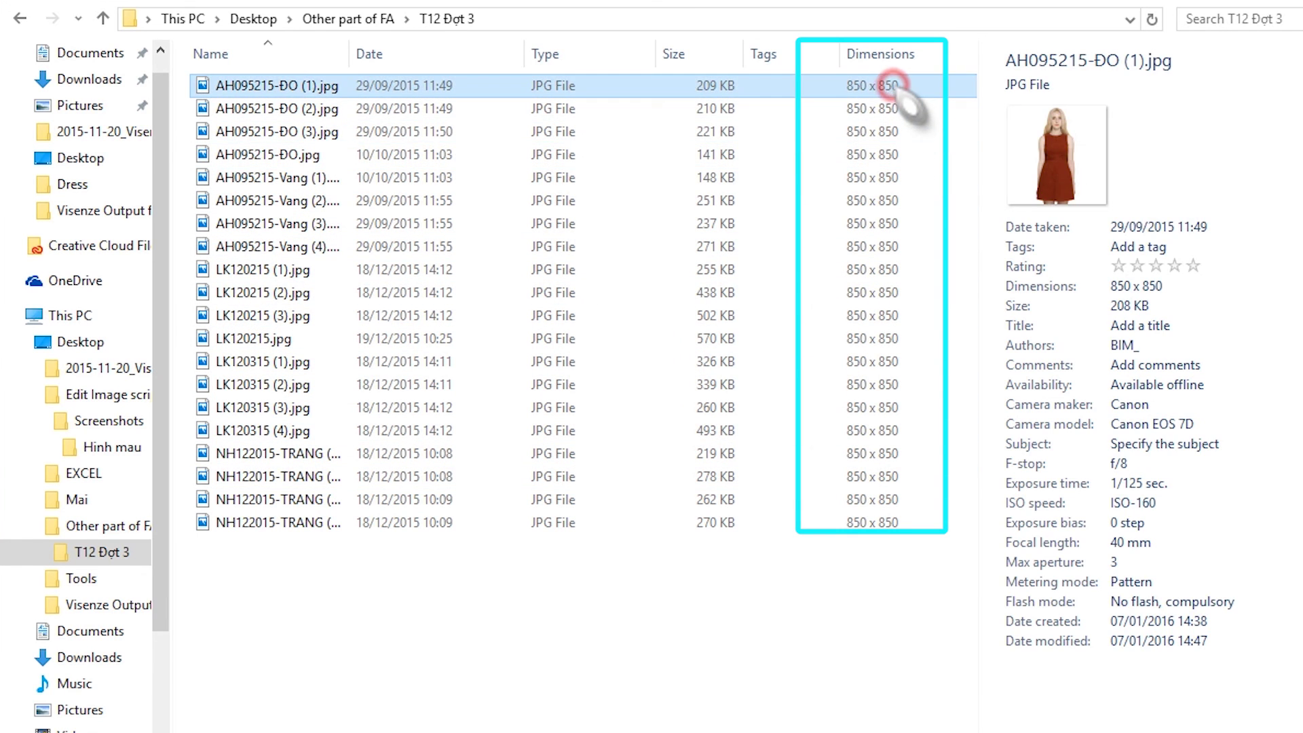
pyautogui.click(893, 154)
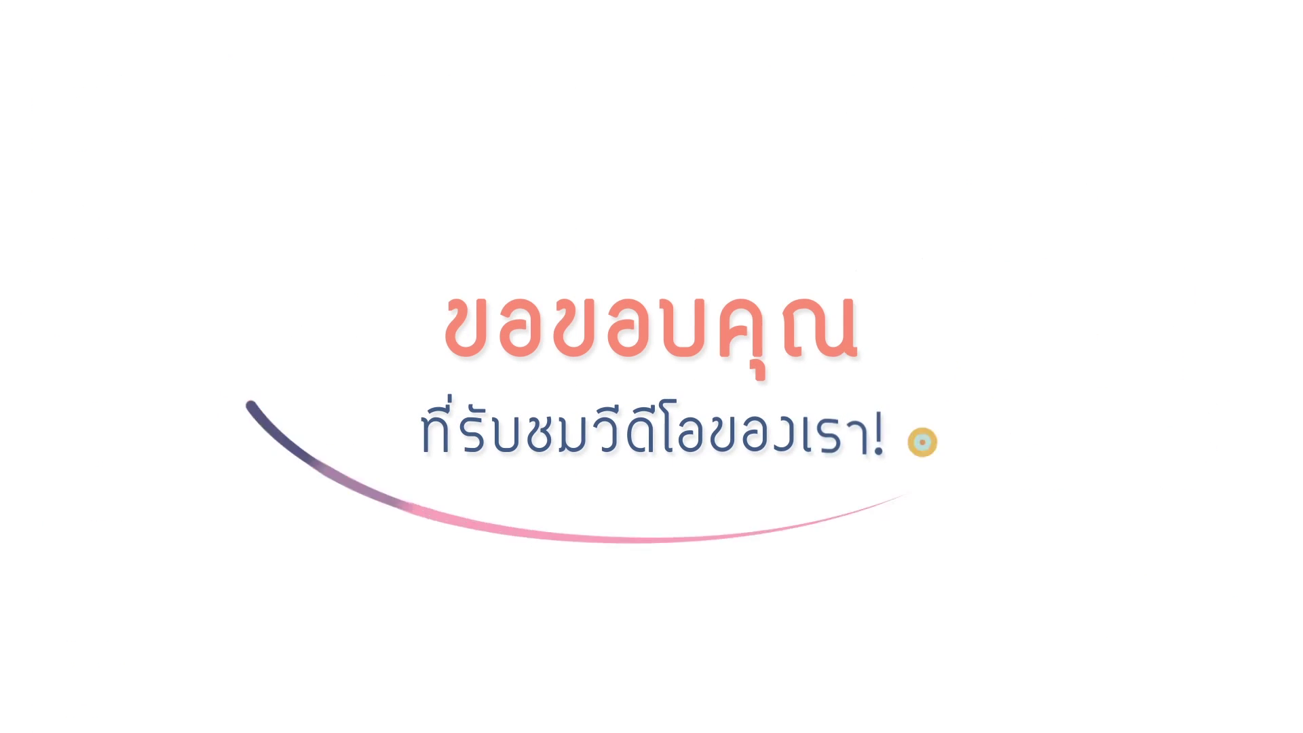